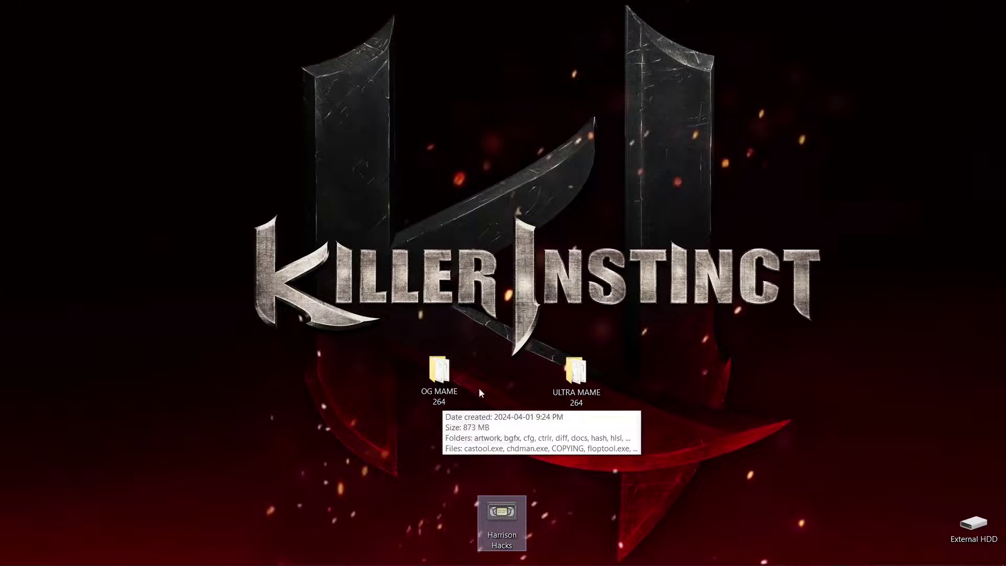
Step: Launch mame.exe from the OG MAME 264 folder to list Killer Instinct and Killer Instinct 2
mouse_move(554, 400)
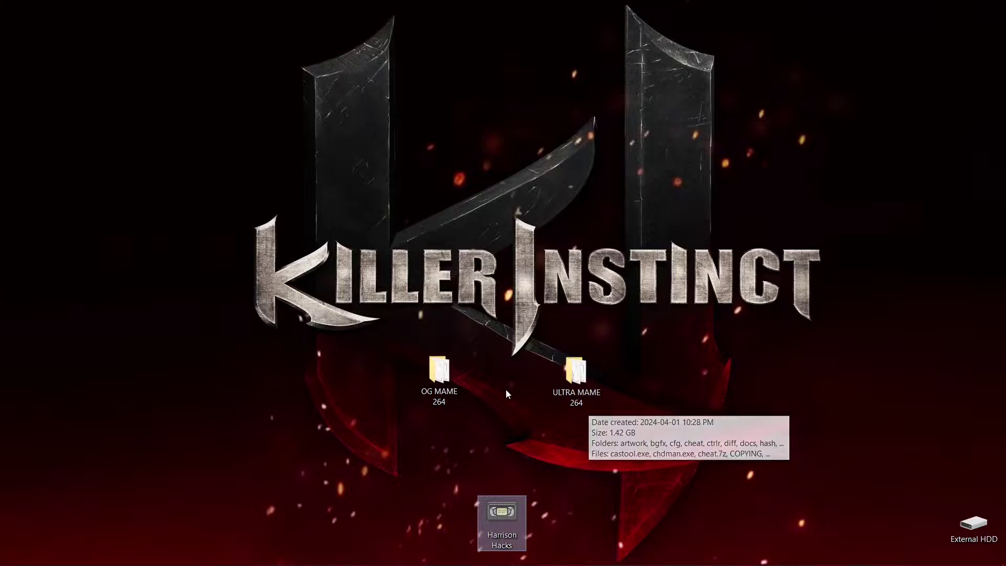
double_click(434, 387)
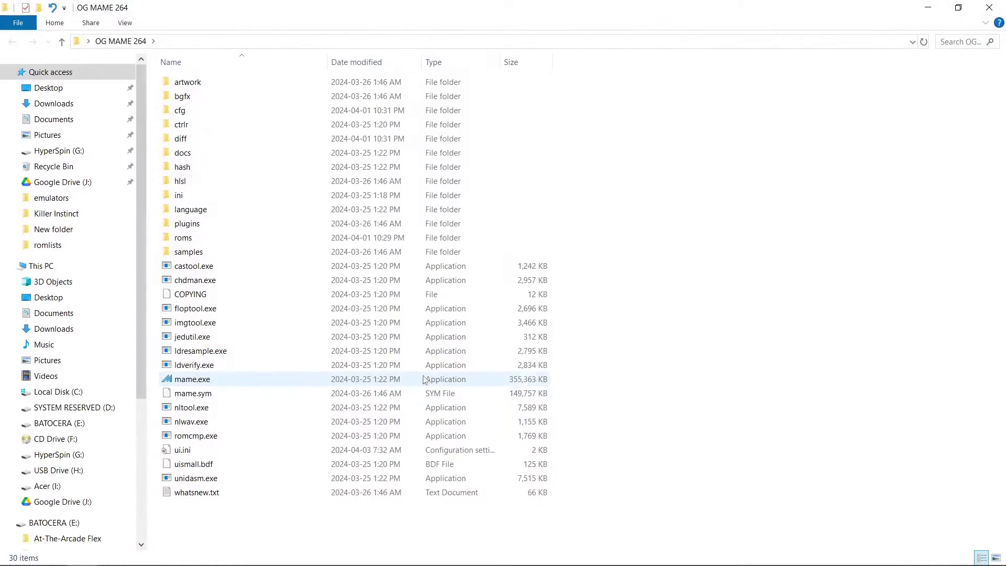
click(187, 381)
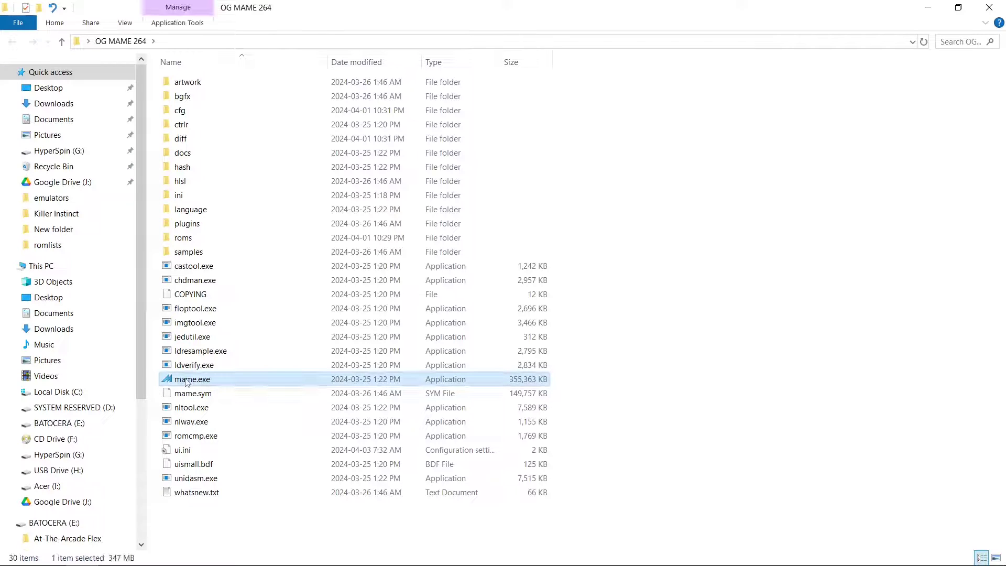
double_click(187, 381)
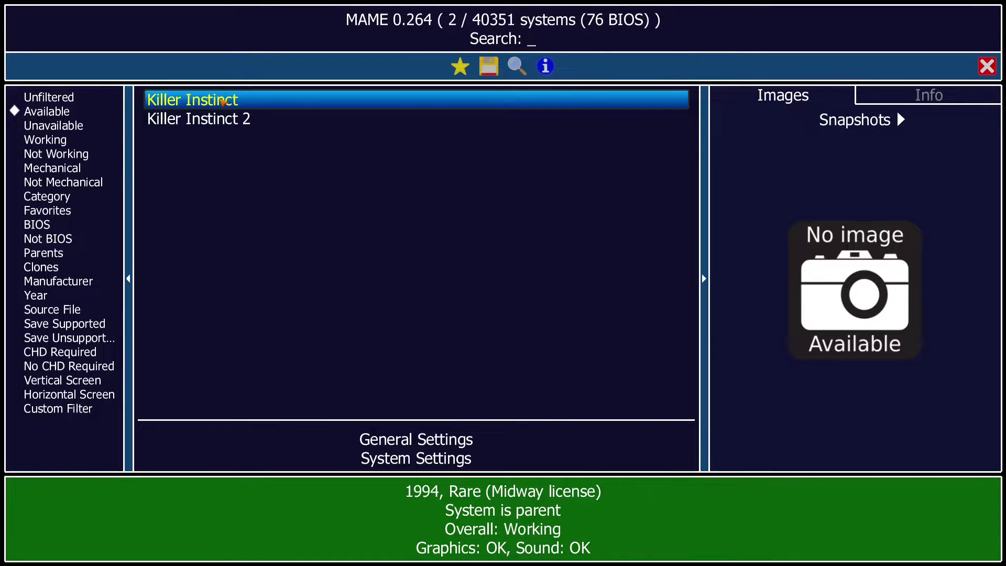
Step: Run Killer Instinct on the default BIOS, add two credits, start, and select Orchid
double_click(223, 101)
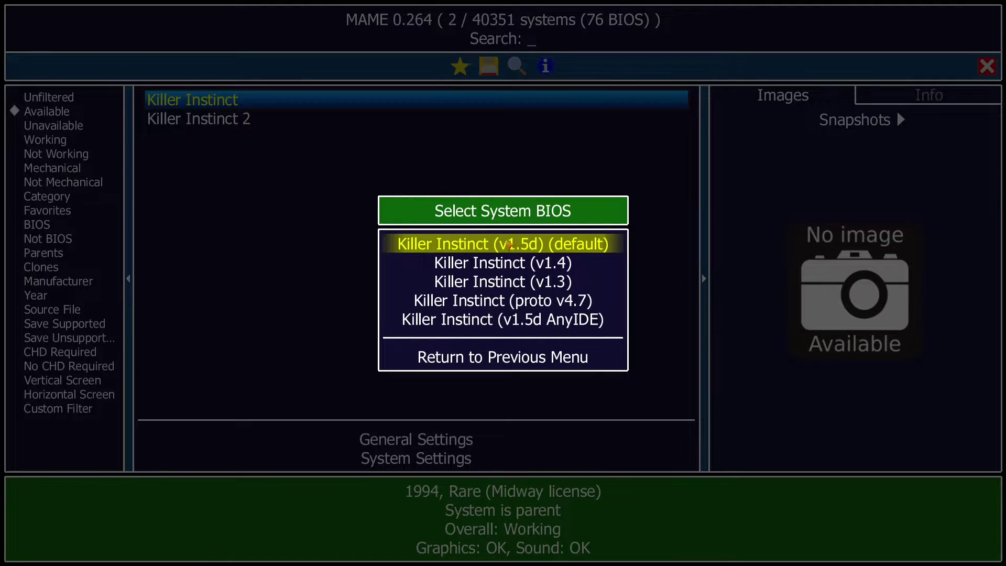
click(508, 251)
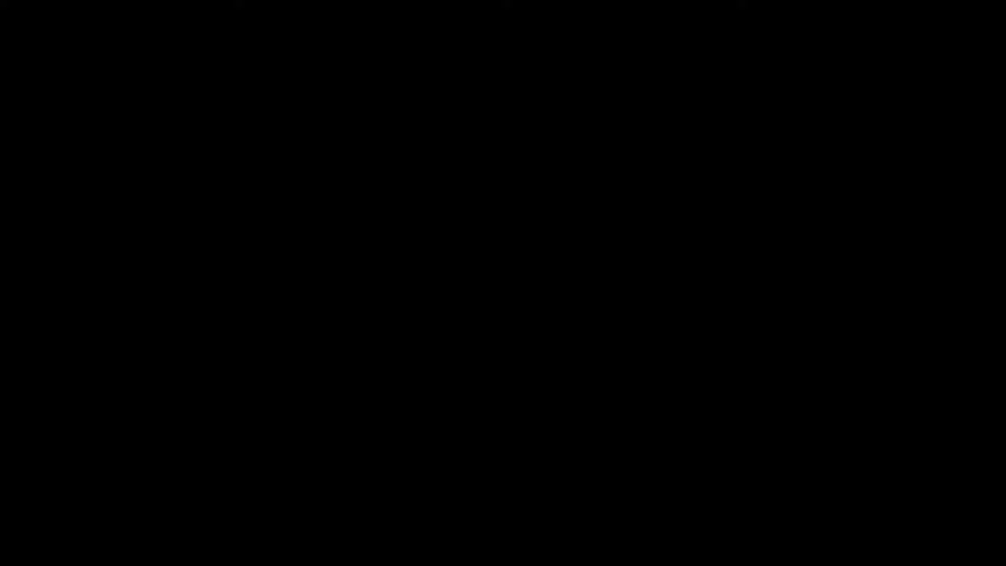
key(5)
key(5)
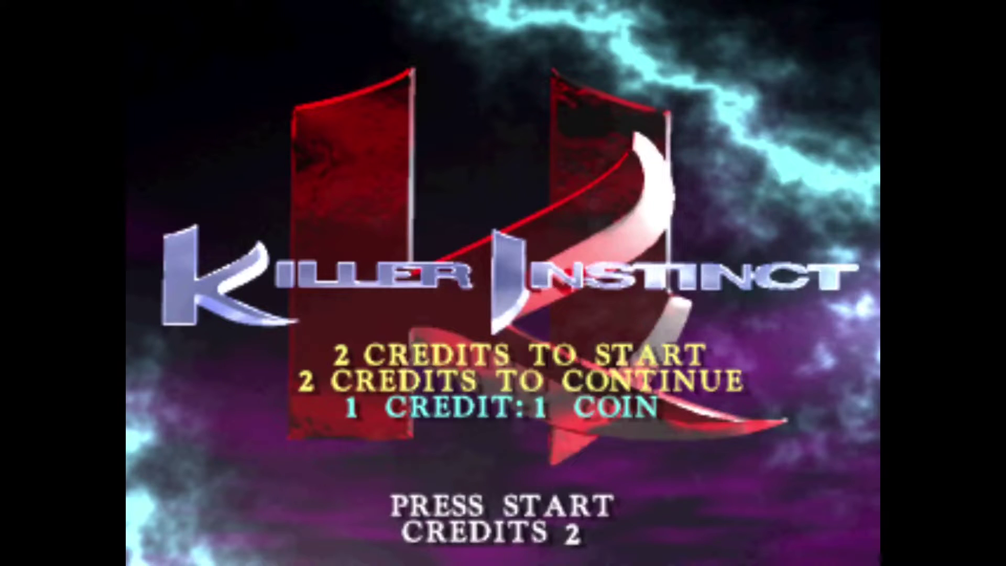
key(5)
key(1)
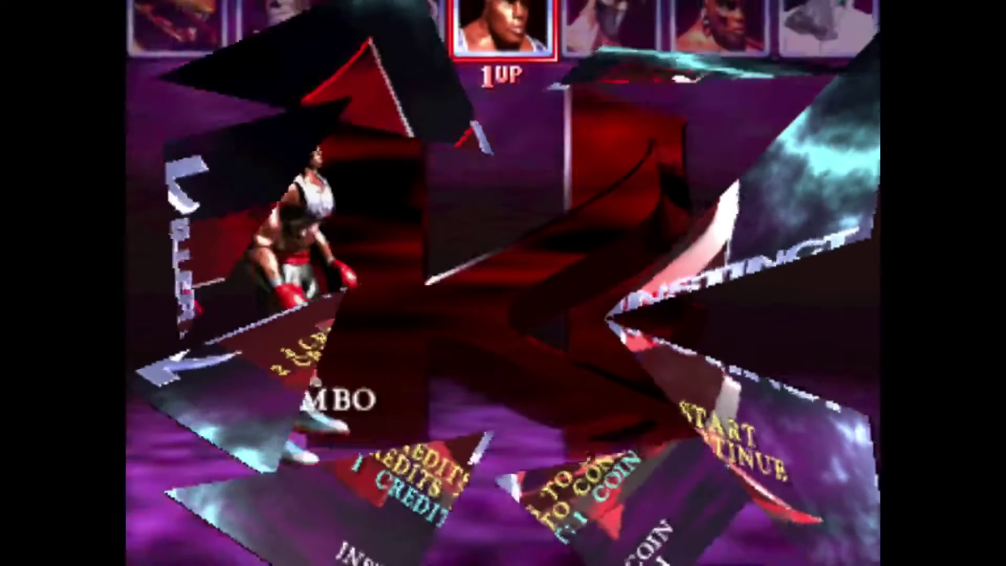
key(Left)
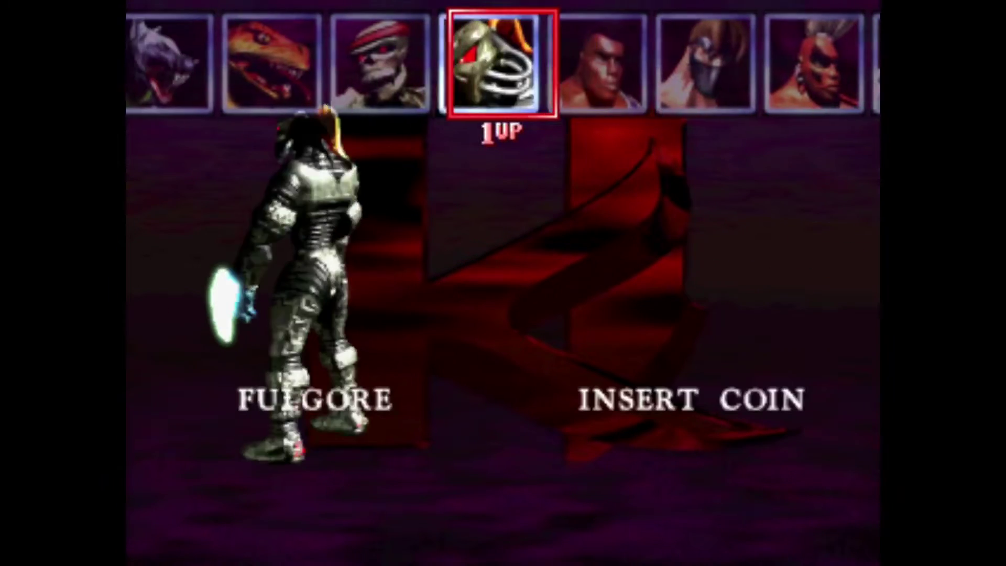
key(Left)
key(Left)
key(Left)
key(Left)
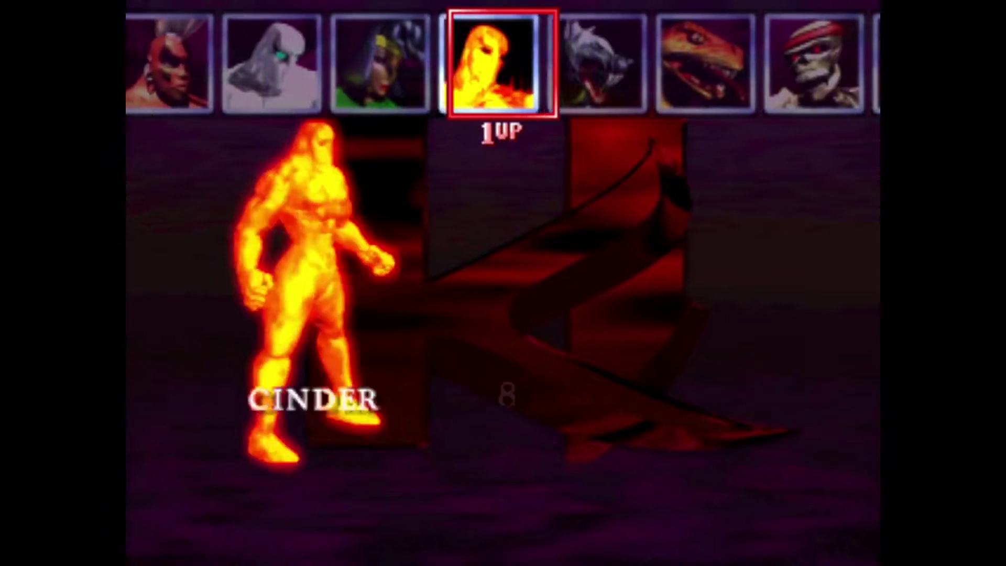
key(Left)
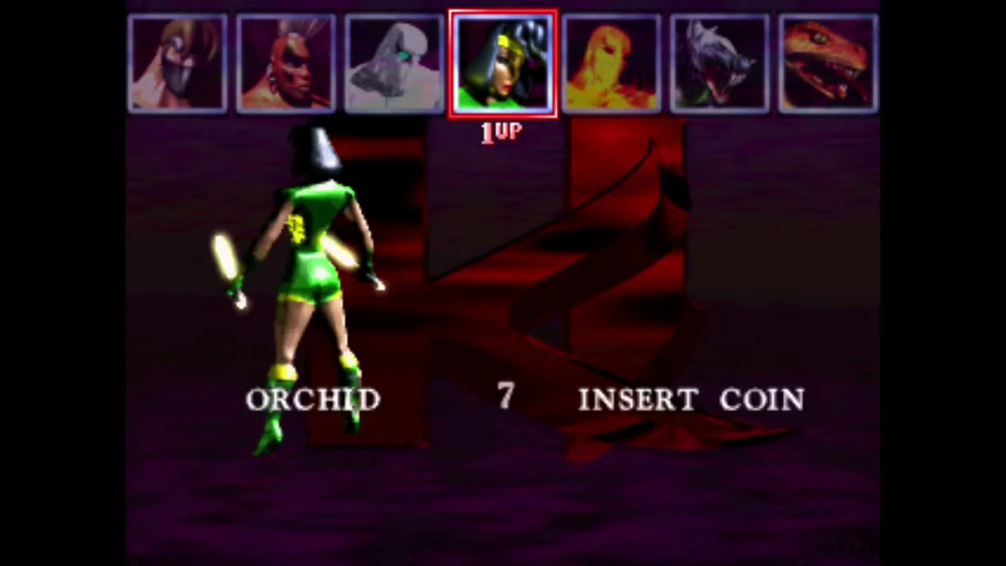
key(Return)
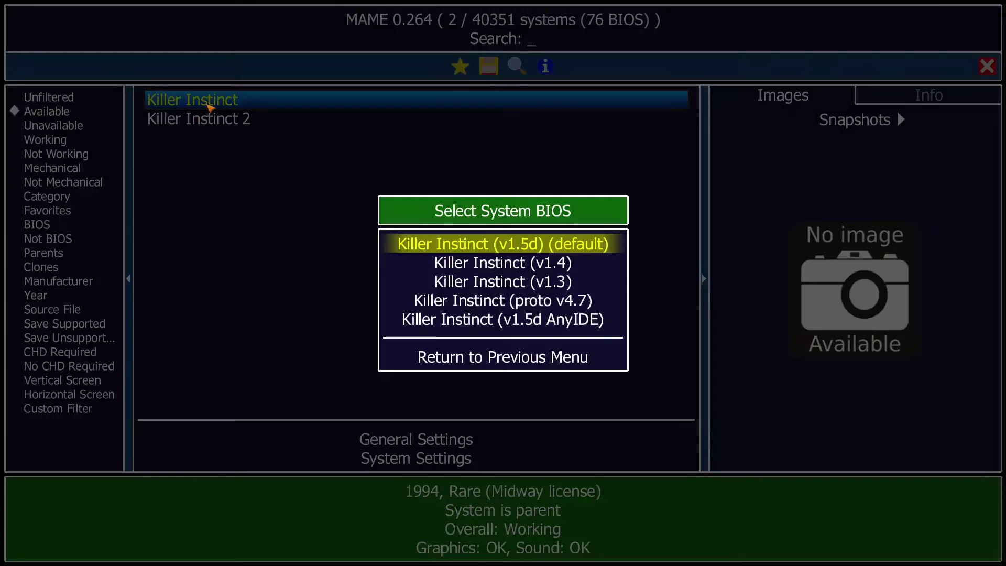
Step: Relaunch Killer Instinct with the default BIOS, add credits, start, and pick Cinder
key(Return)
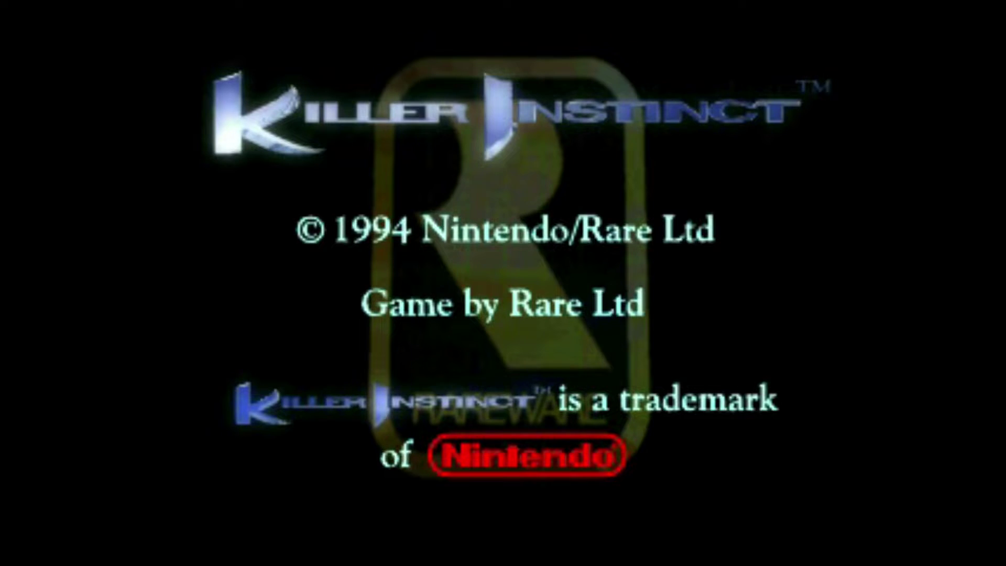
key(5)
key(5)
key(1)
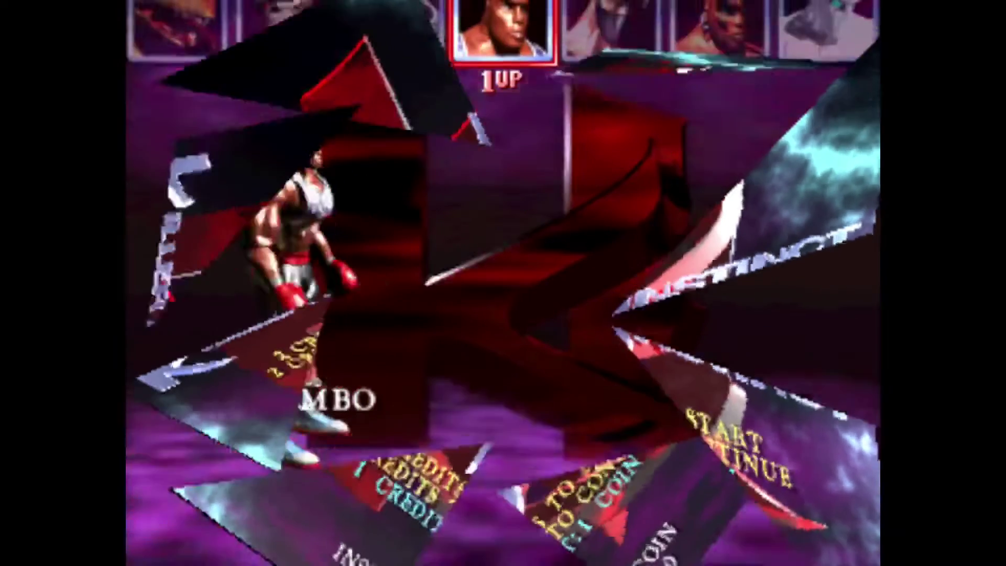
key(Left)
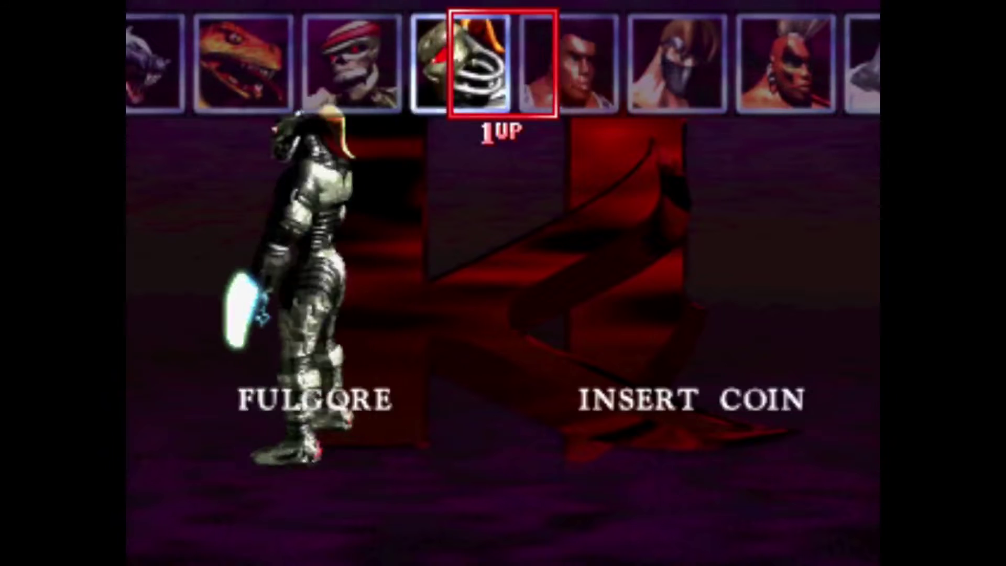
key(Left)
key(Left)
key(Left)
key(Left)
key(ctrl)
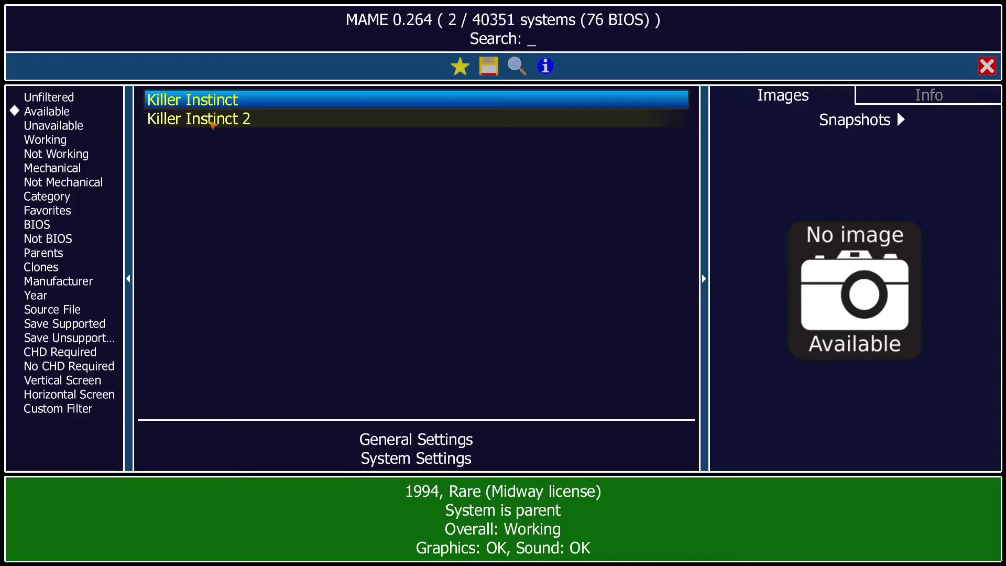
Step: Run Killer Instinct 2 on the default BIOS, add credits, start, and select Orchid
double_click(212, 119)
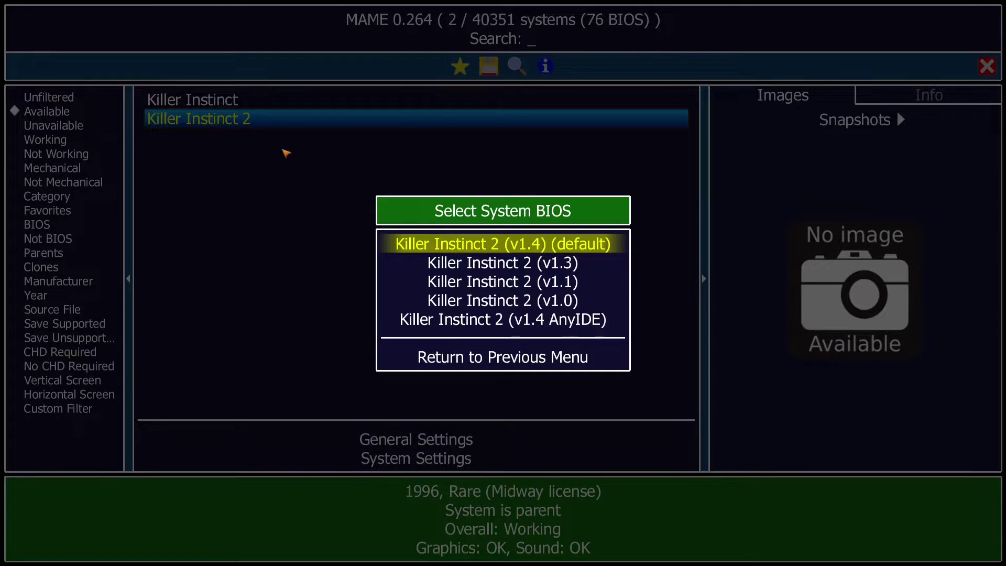
click(463, 244)
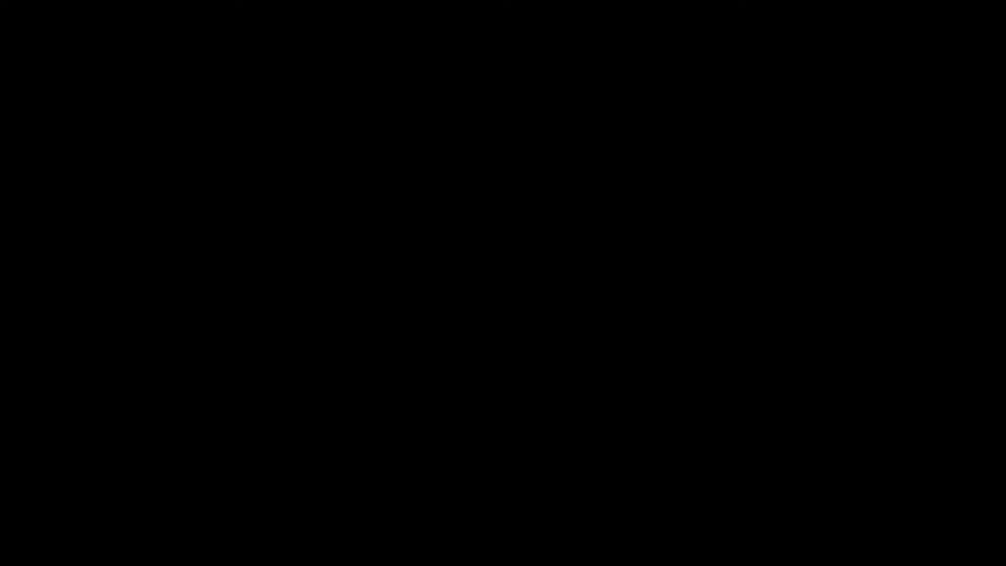
key(5)
key(5)
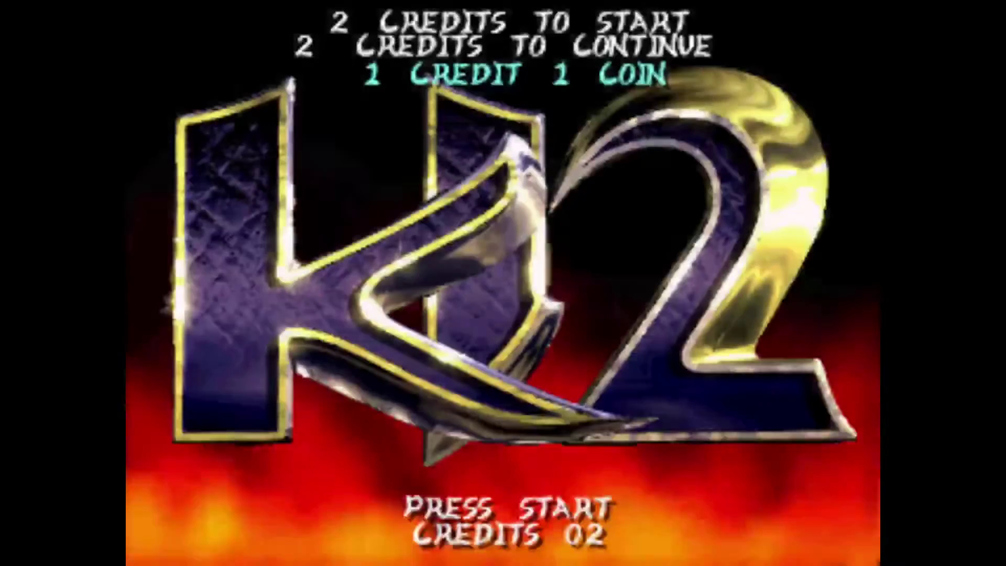
key(1)
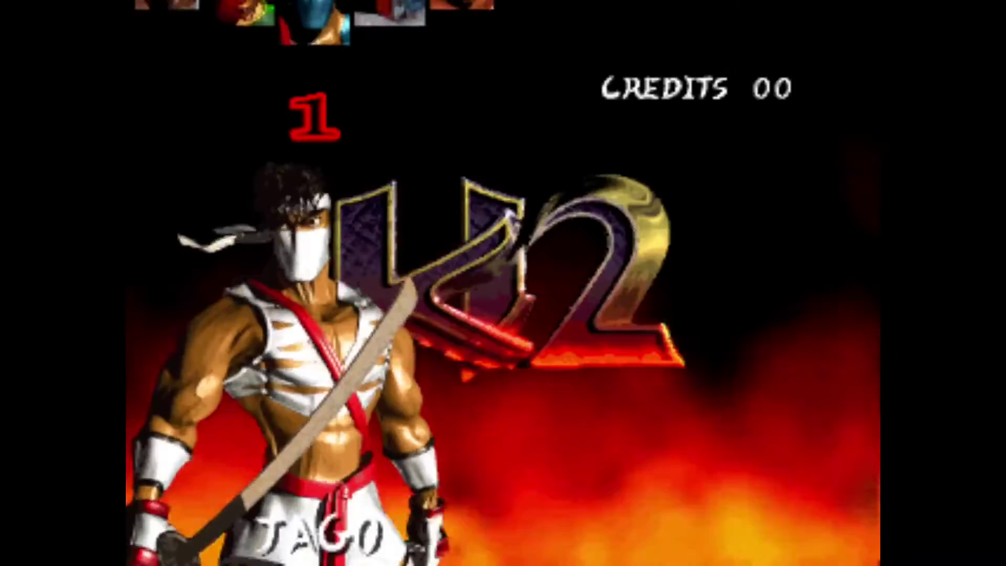
key(Left)
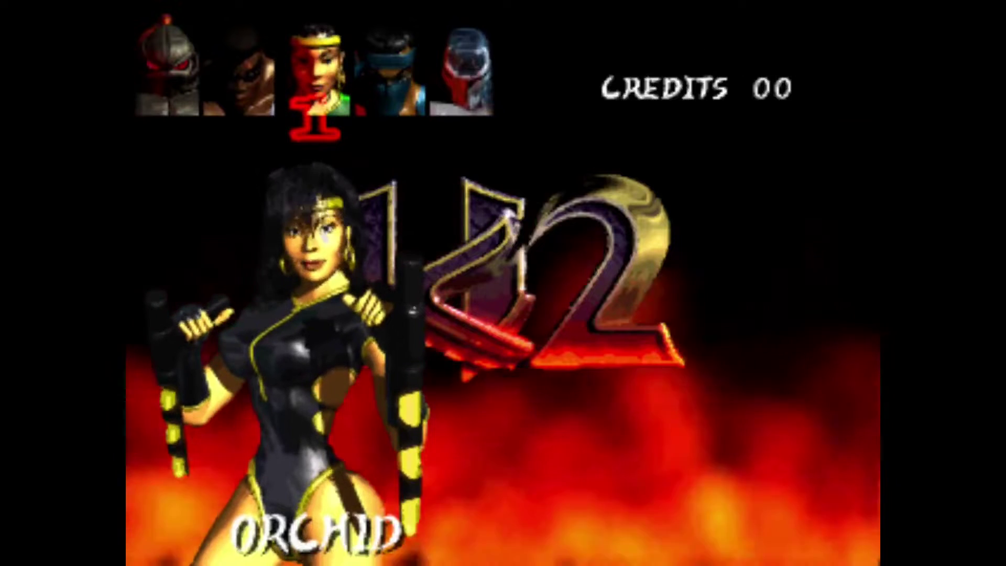
key(ctrl)
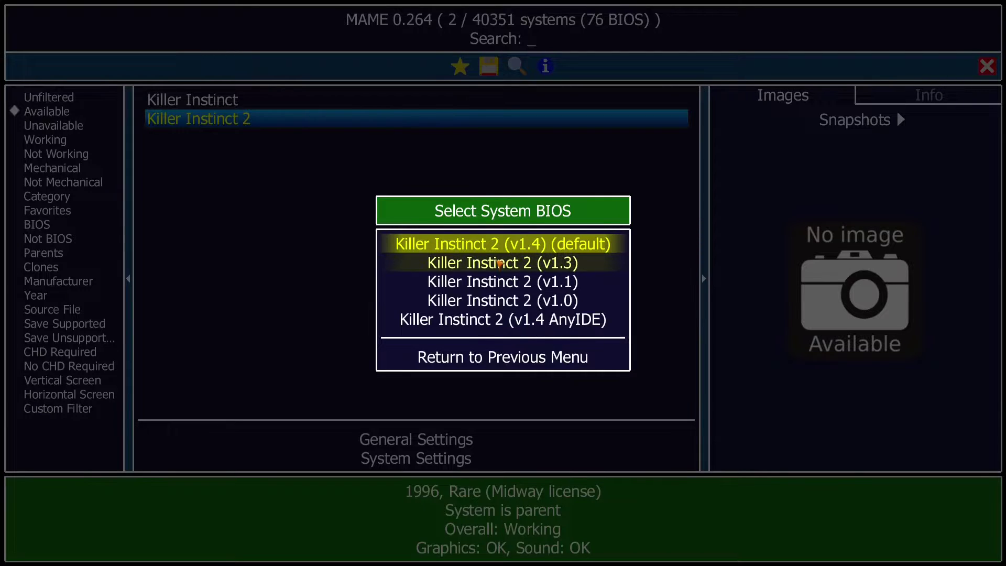
Step: Relaunch Killer Instinct 2, add a credit, start, choose Jago, then close MAME
click(474, 245)
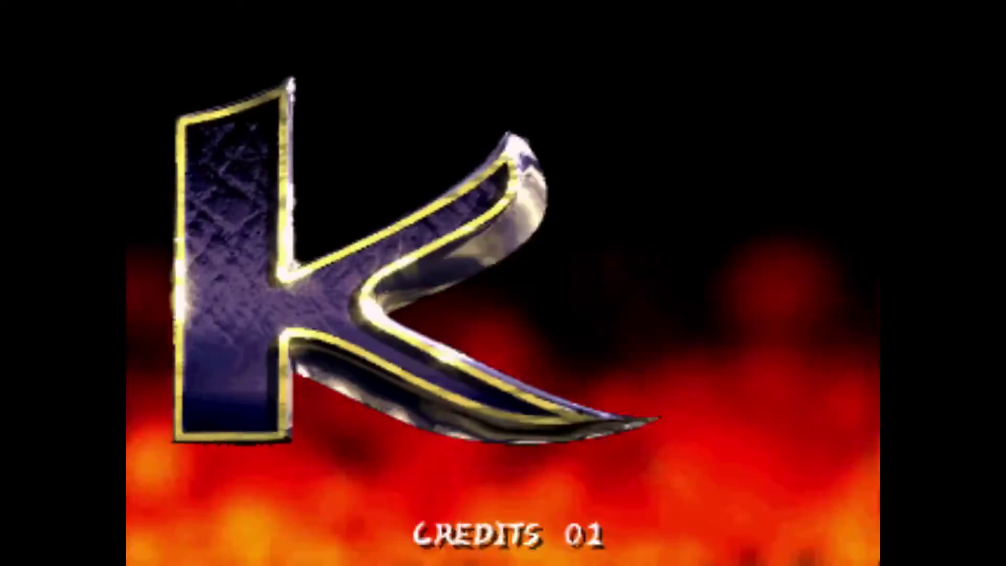
key(5)
key(1)
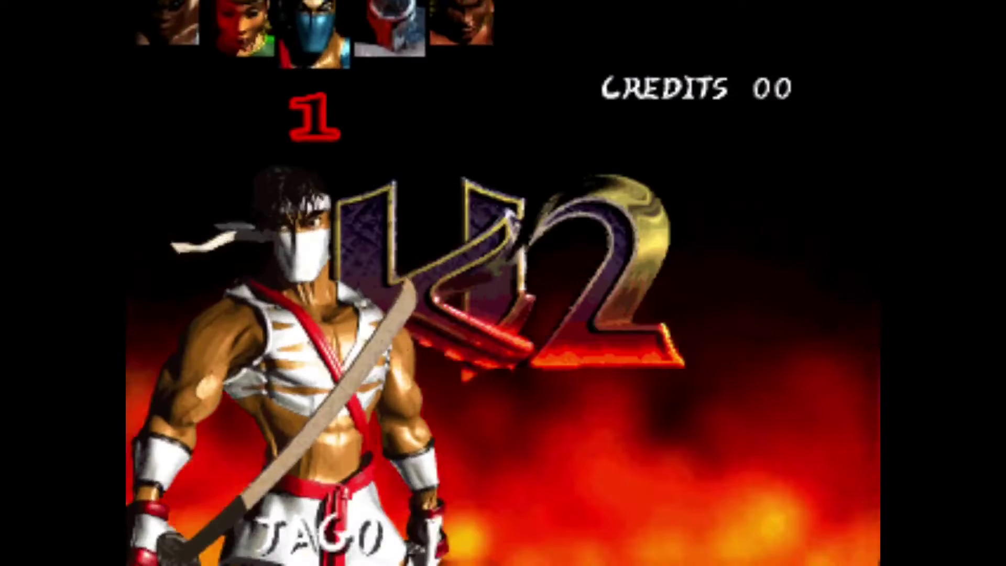
key(ctrl)
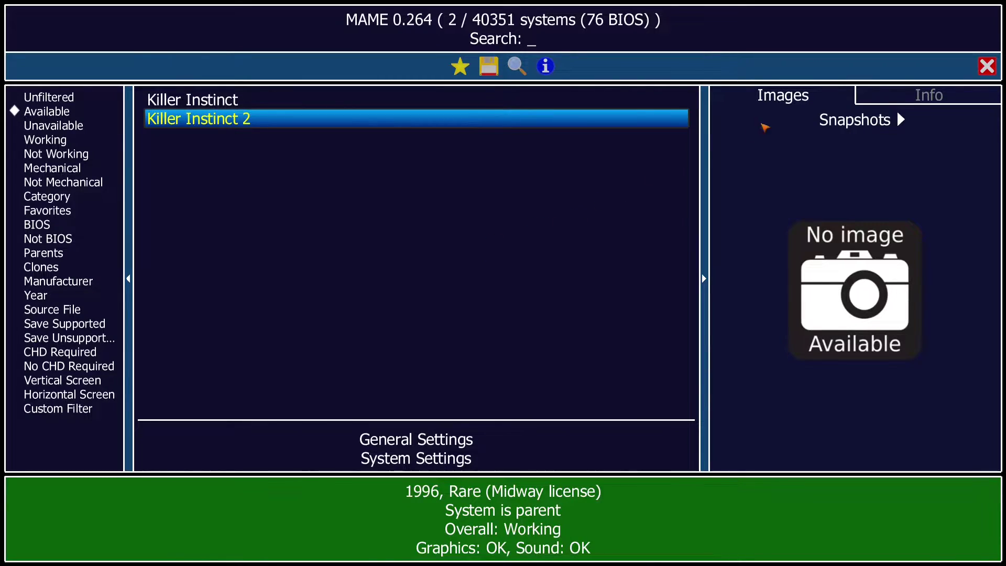
click(988, 66)
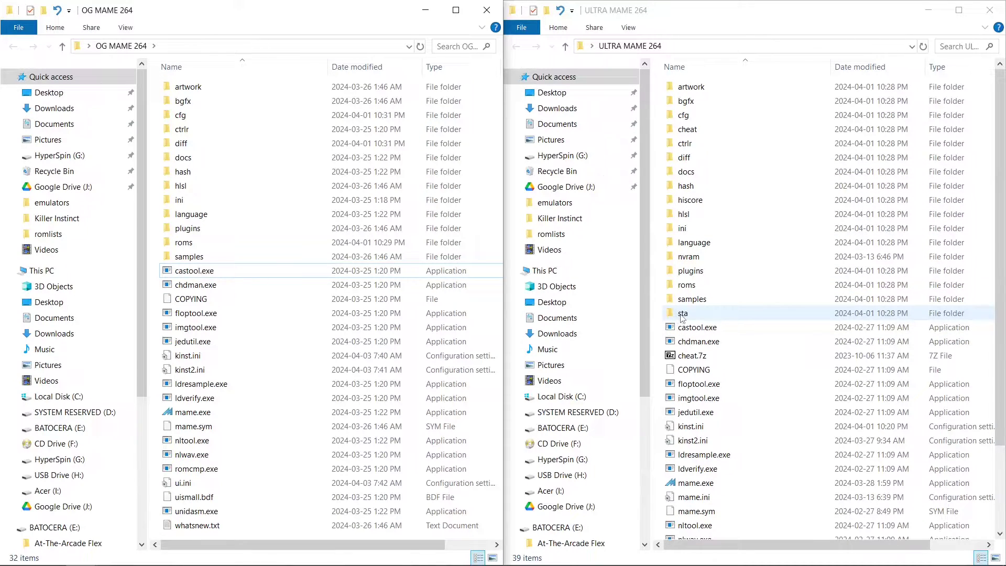
Step: Copy the sta folder from ULTRA MAME 264 into the OG MAME 264 folder
right_click(682, 314)
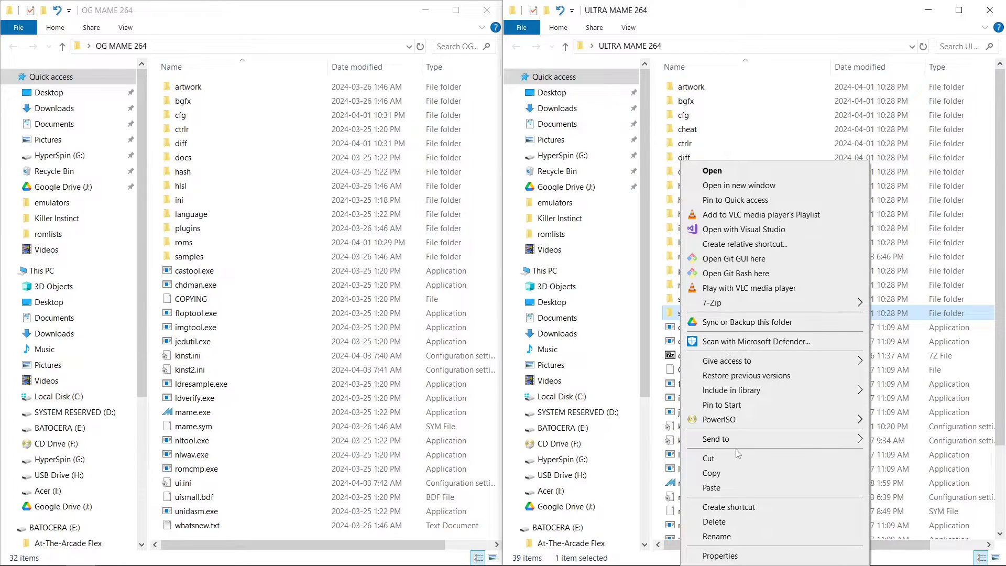
click(732, 473)
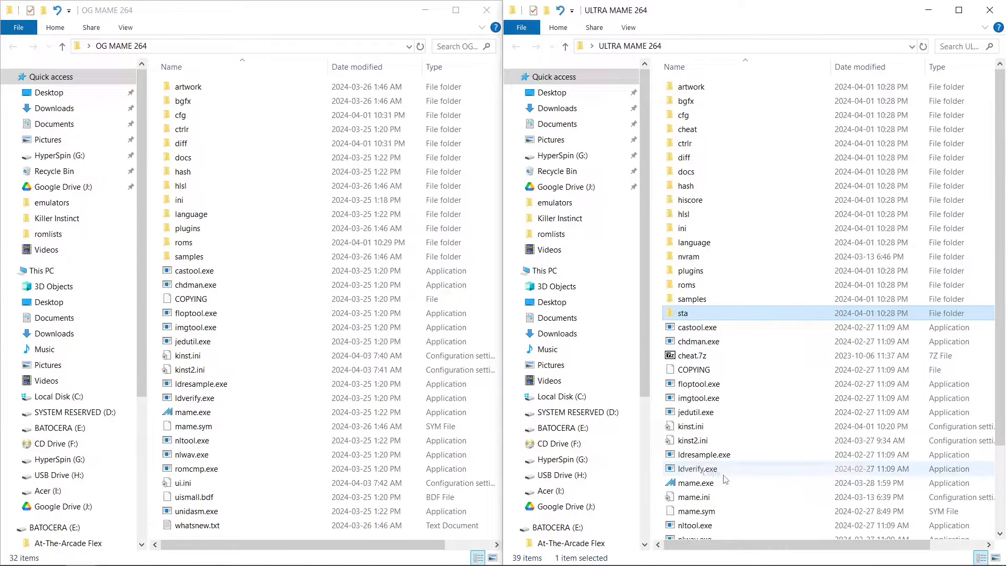
right_click(154, 364)
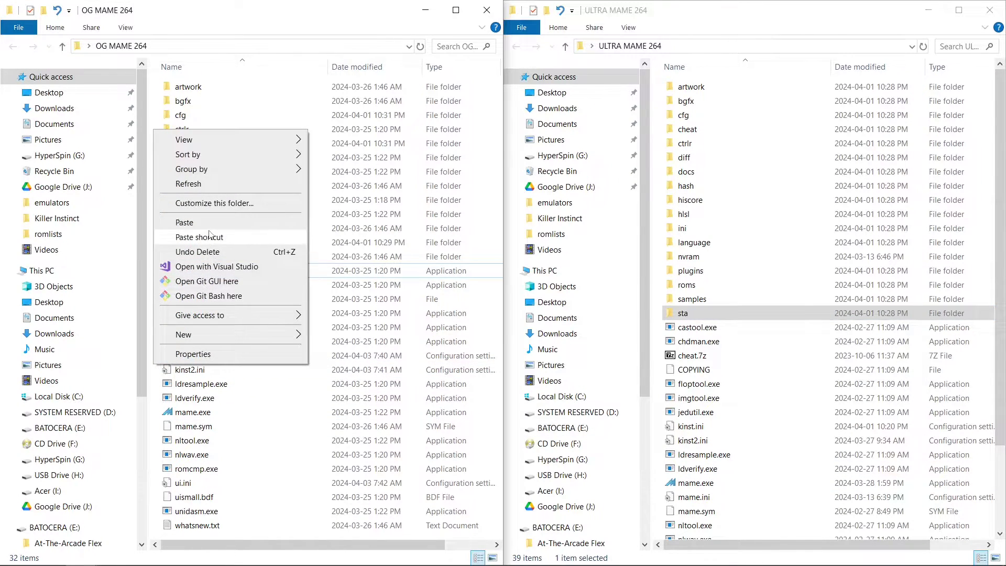
click(205, 223)
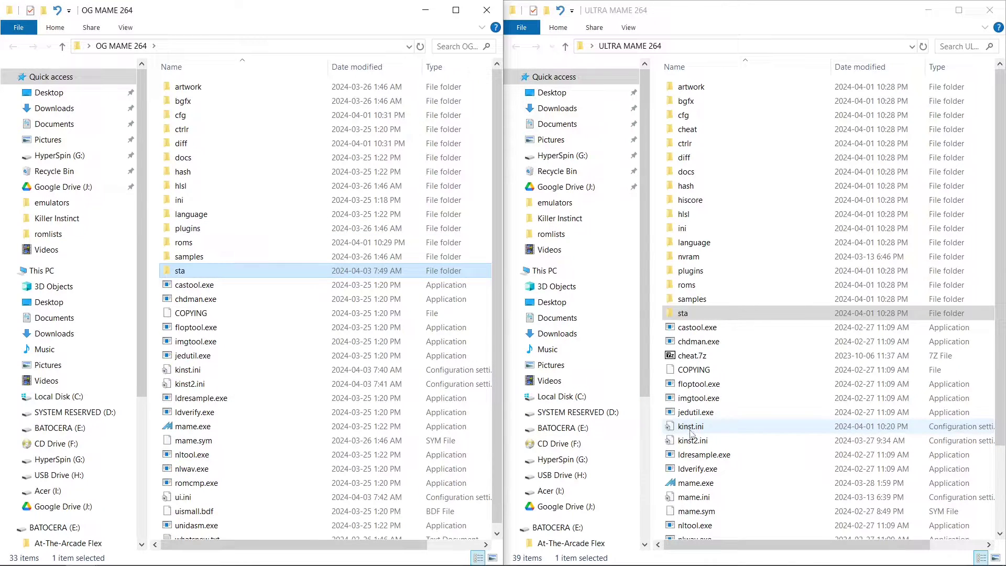
Step: Copy kinst.ini and kinst2.ini into OG MAME 264, replacing the existing files
drag(653, 421, 687, 444)
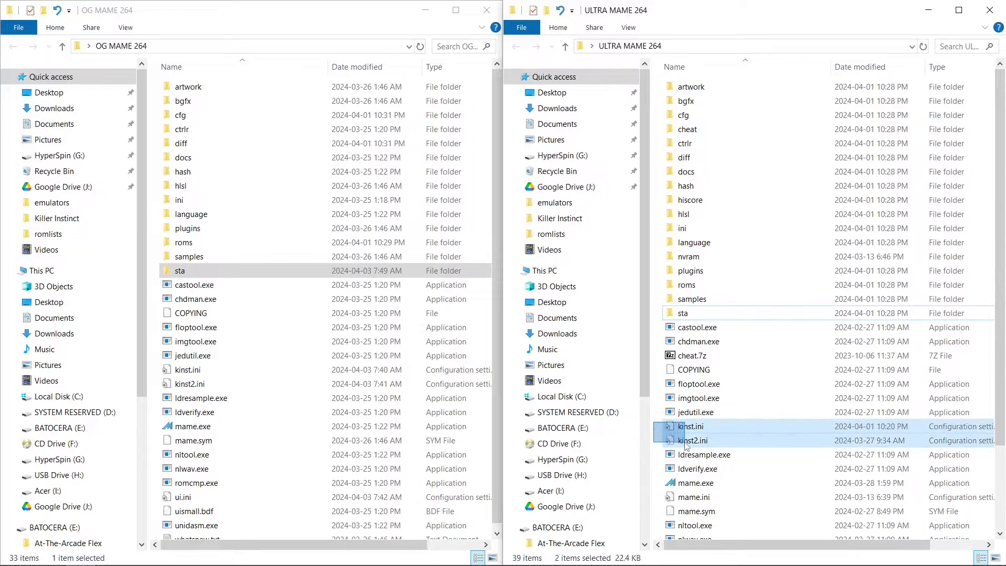
right_click(686, 444)
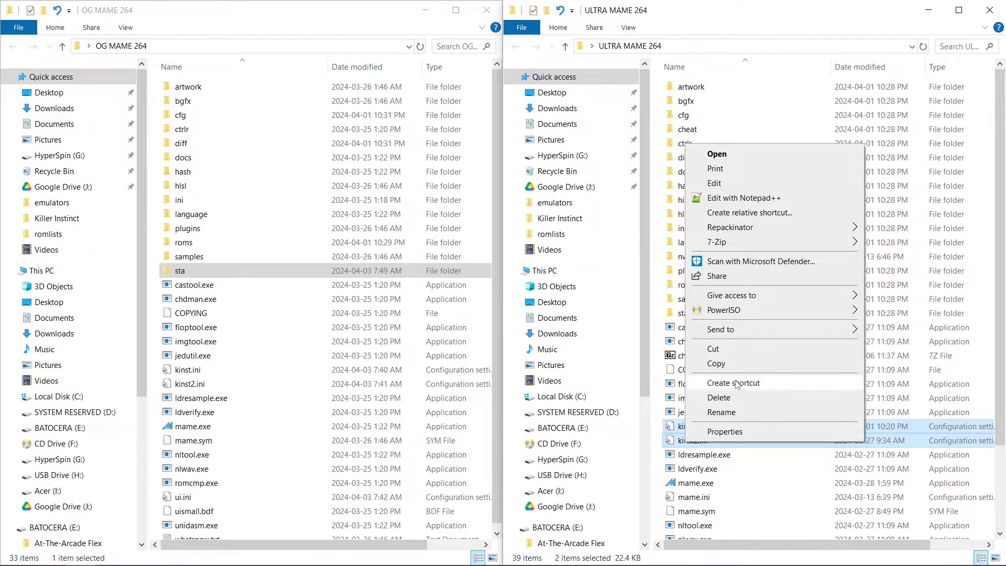
click(716, 363)
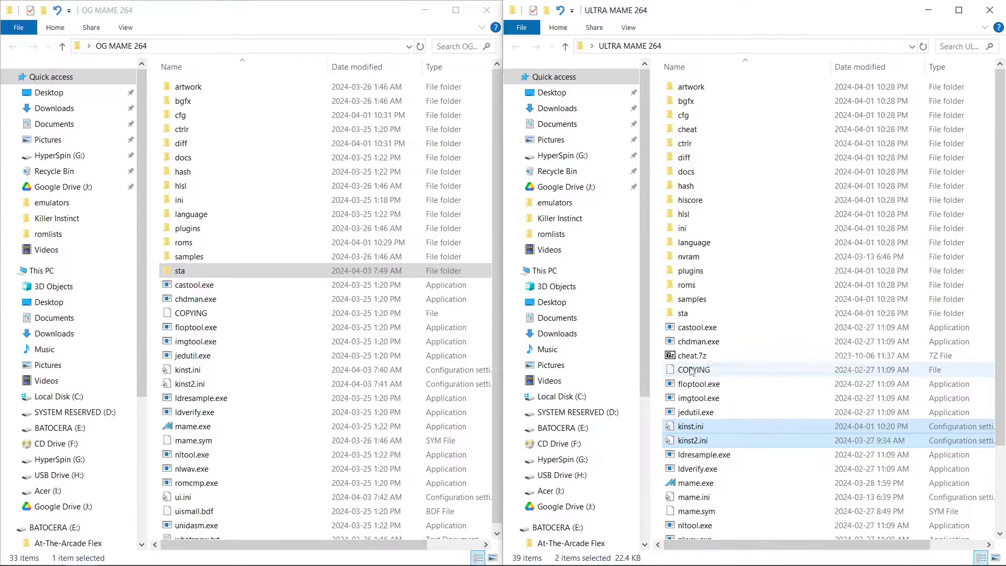
right_click(154, 370)
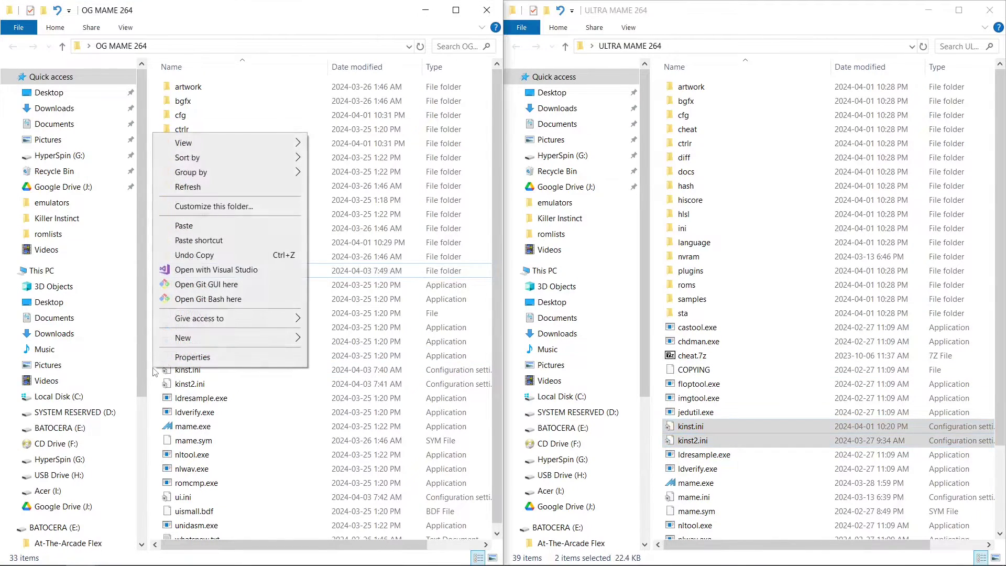
click(187, 231)
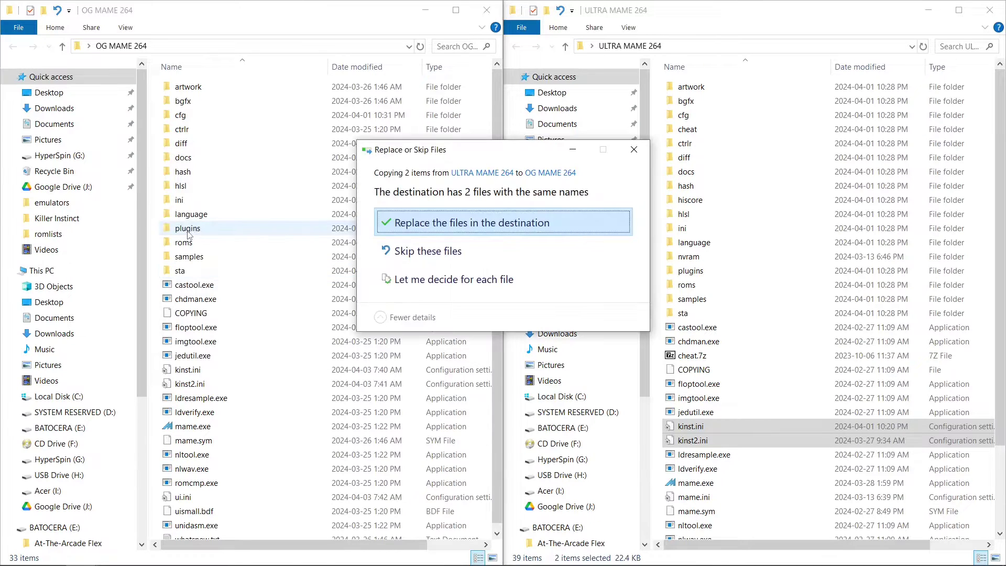
click(455, 224)
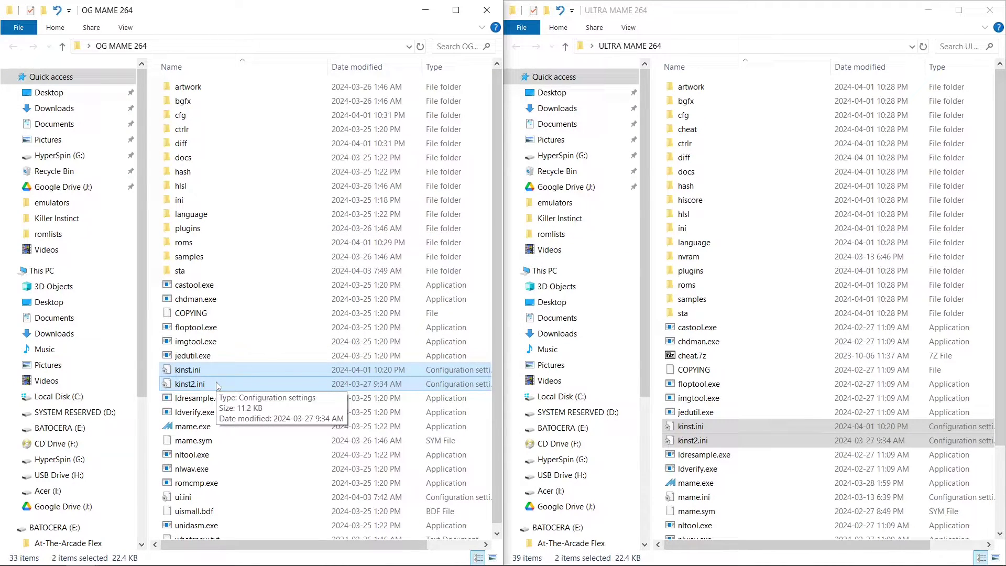
Step: Launch OG MAME 264, run Killer Instinct on the default v1.5d BIOS, then insert a coin and start
click(197, 430)
double_click(198, 429)
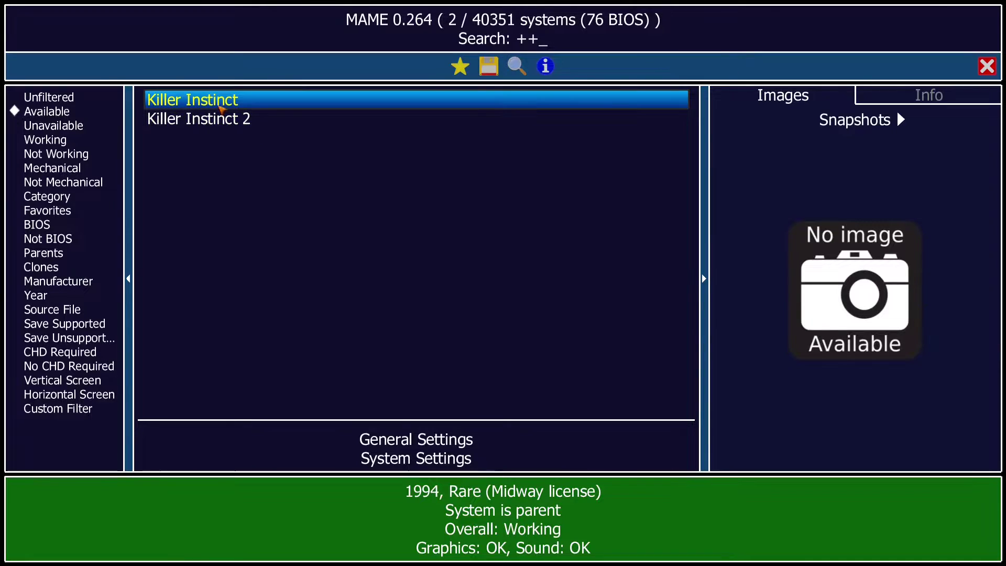
click(222, 104)
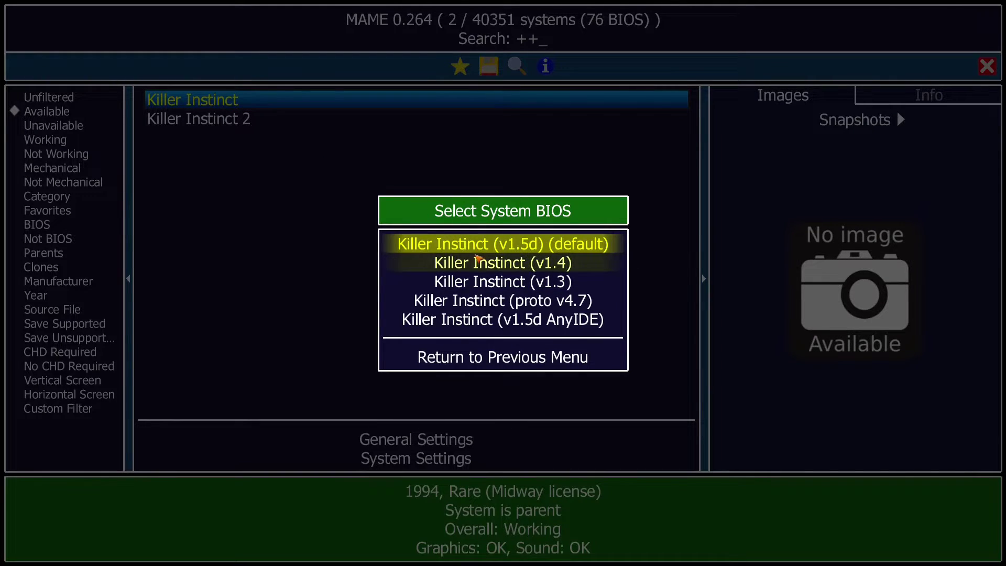
click(478, 245)
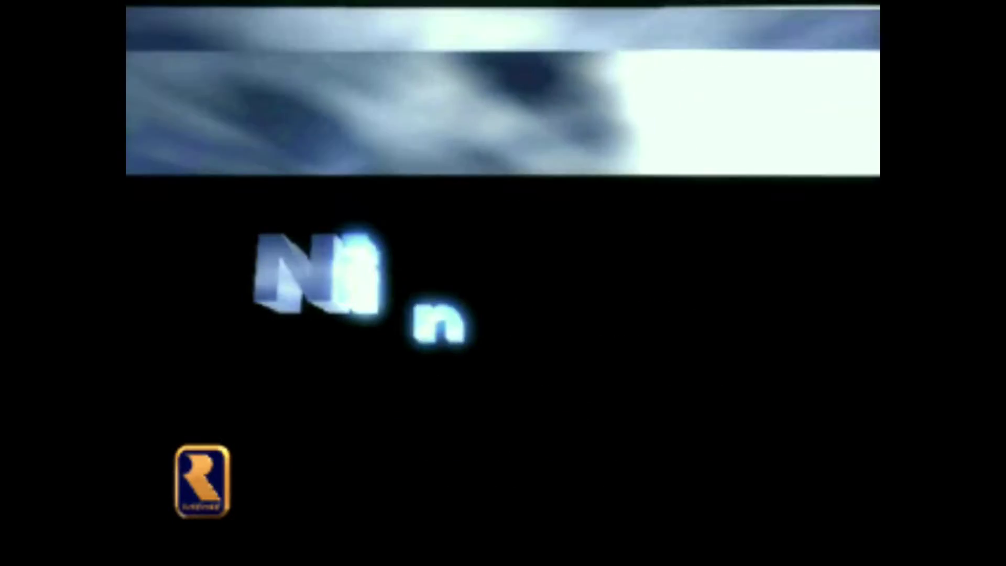
key(5)
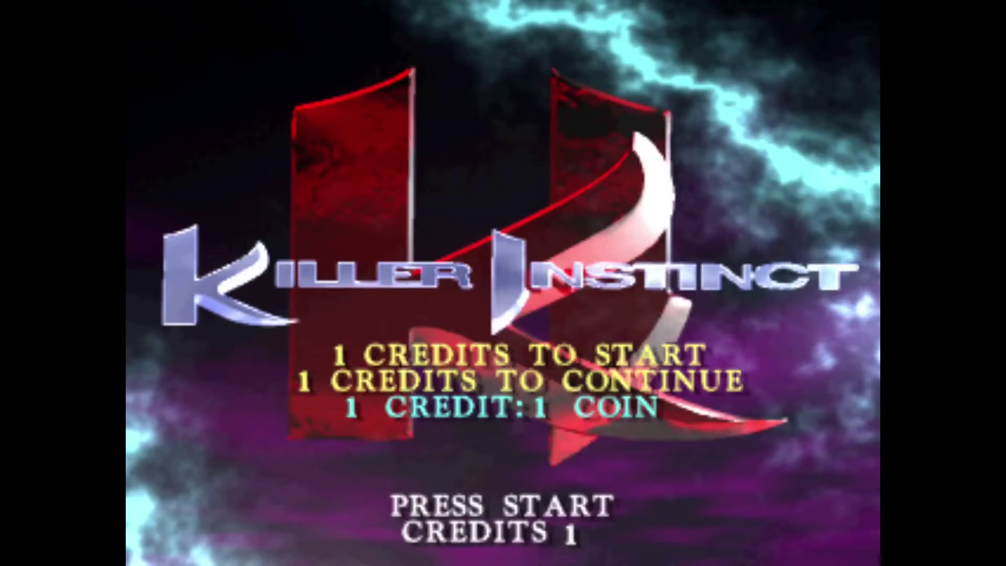
key(1)
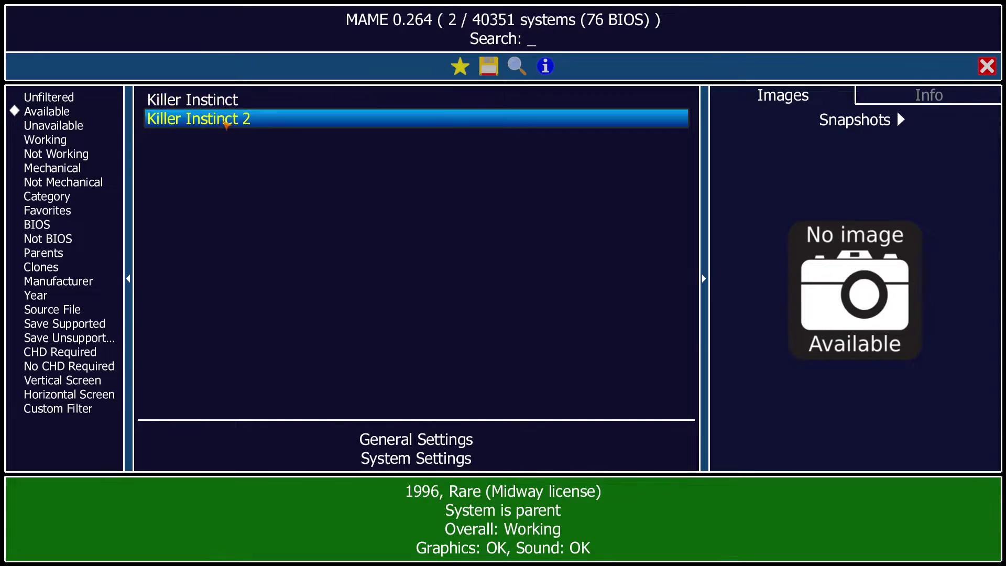
Step: Boot Killer Instinct 2 on the v1.4 default BIOS, then Esc out of the game and MAME
double_click(227, 119)
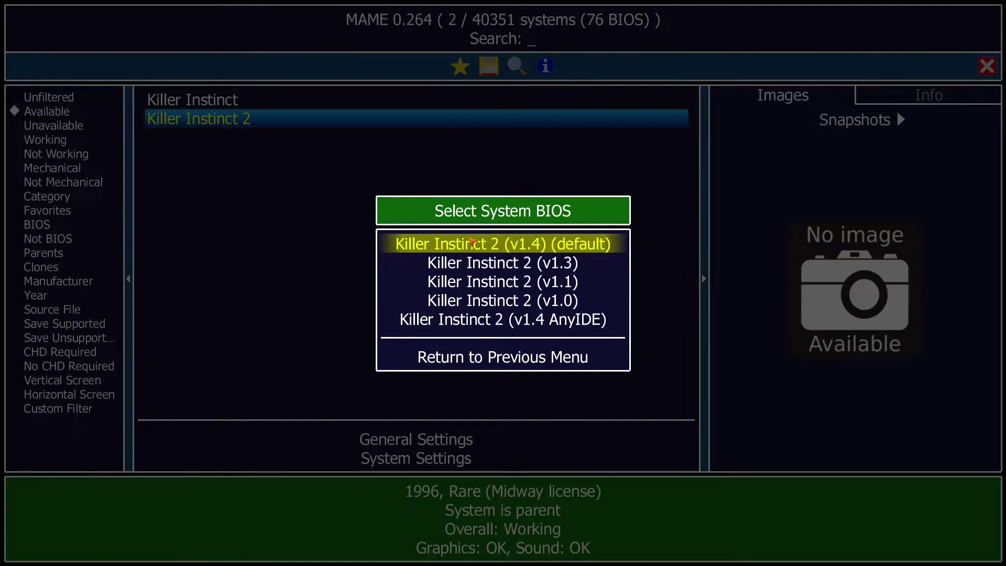
click(472, 242)
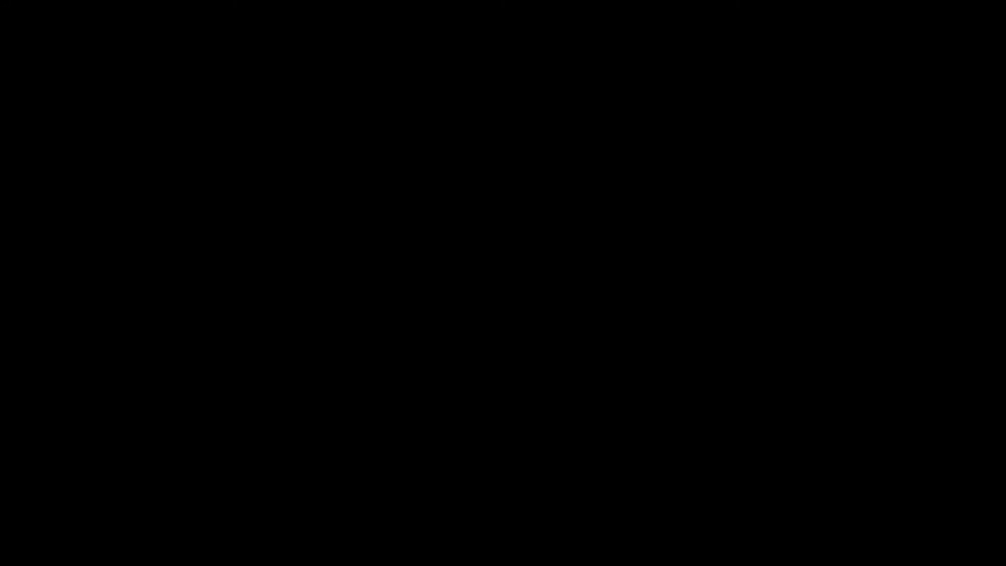
key(Escape)
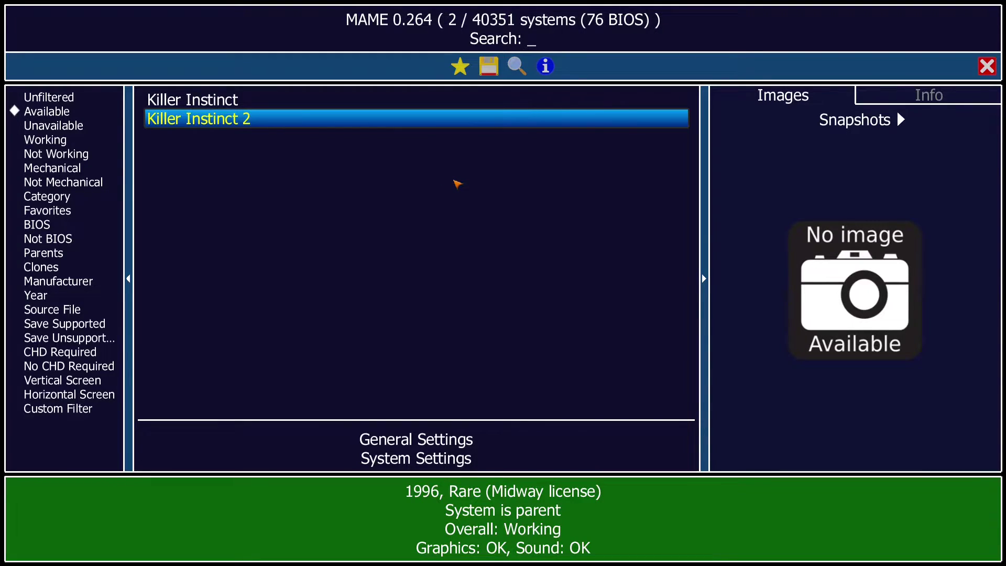
key(Escape)
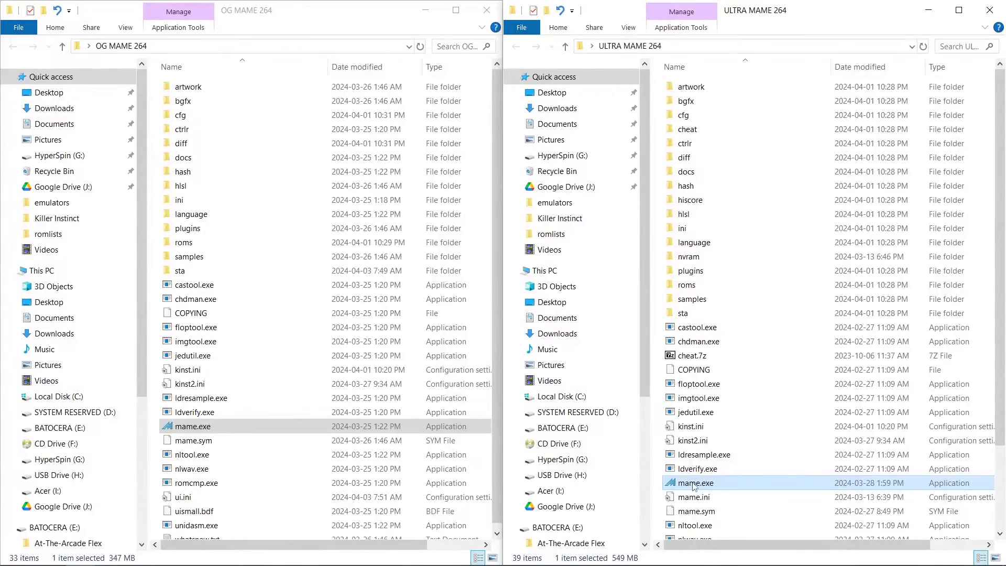
Step: Launch ULTRA MAME, coin up and start Killer Instinct and Killer Instinct 2, then exit
double_click(694, 484)
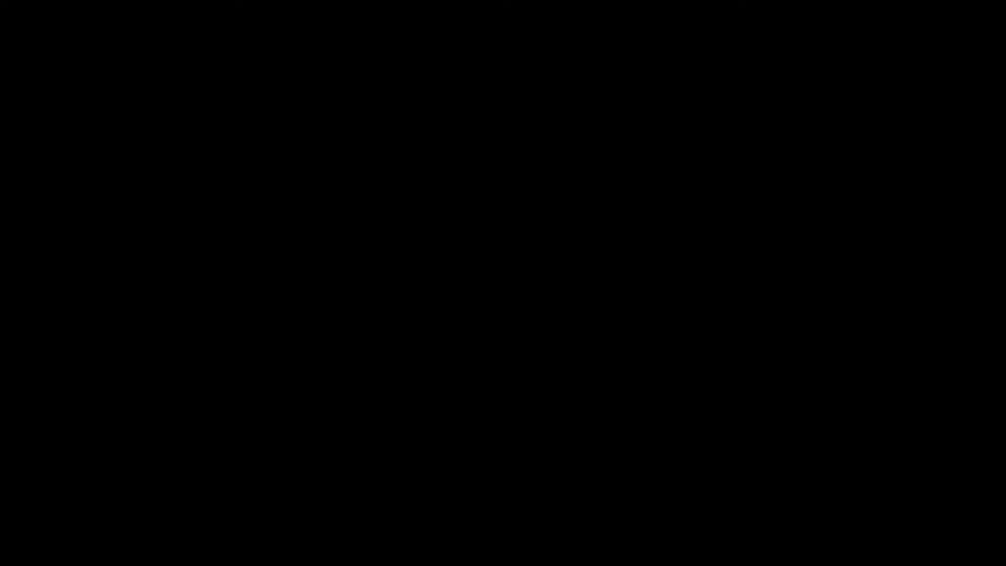
key(Return)
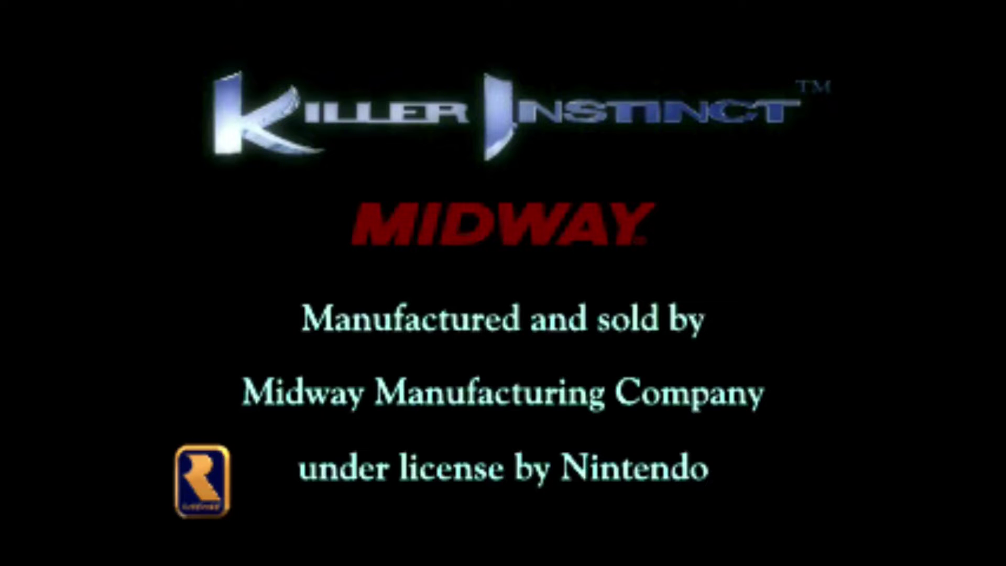
key(5)
key(1)
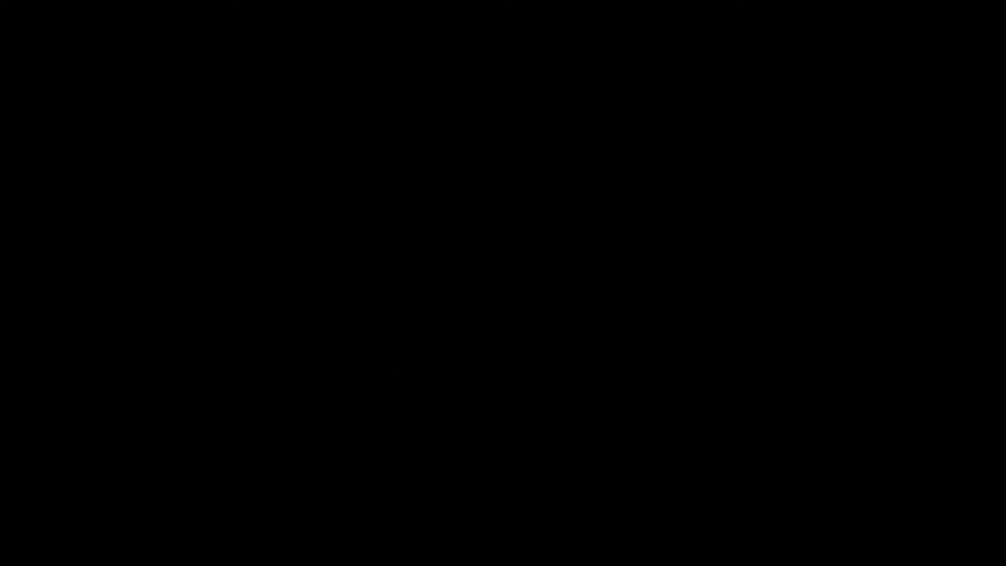
key(5)
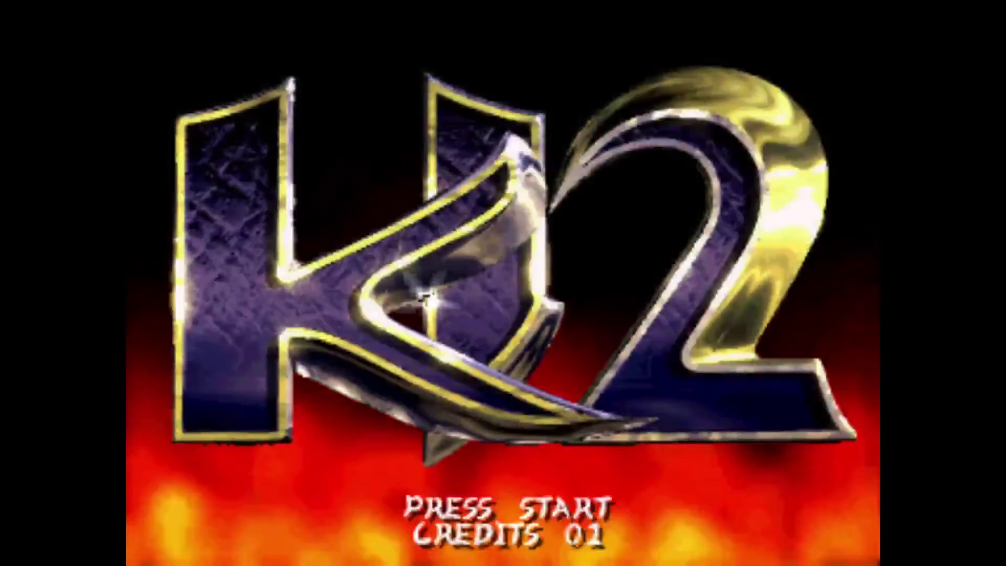
key(1)
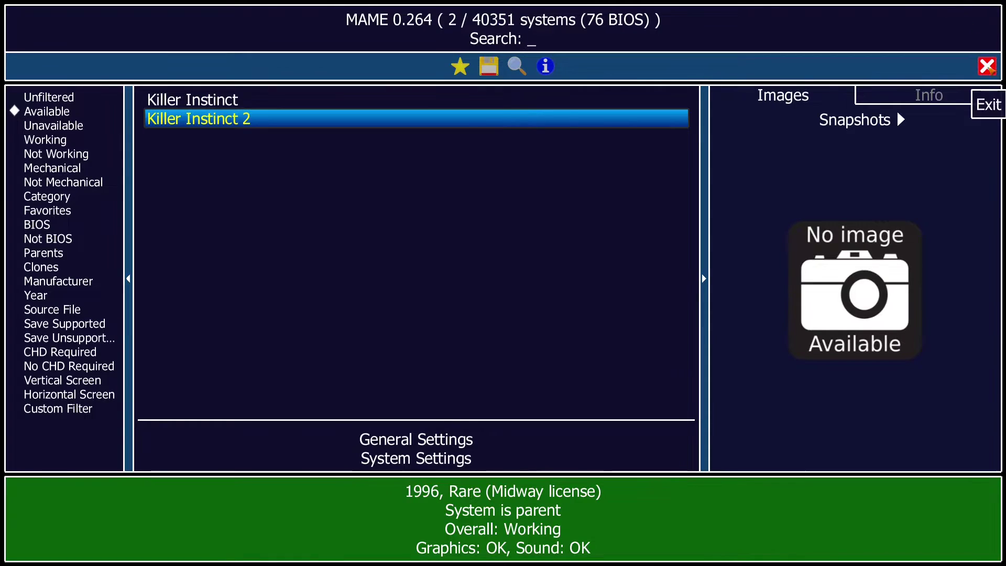
click(987, 66)
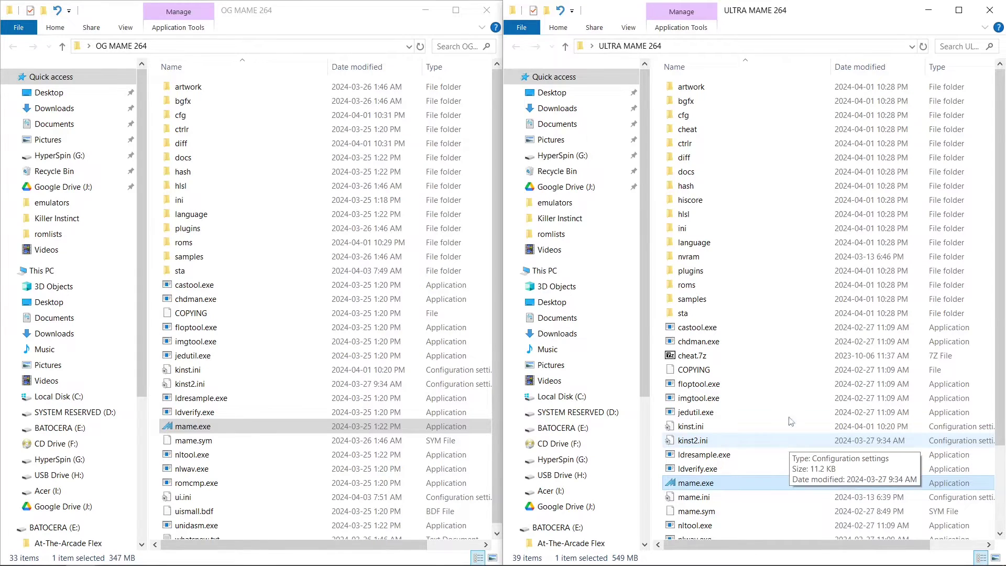
Step: Open ULTRA MAME 264's roms folder showing kinst.zip and kinst2.zip, and close the OG MAME 264 window
double_click(693, 287)
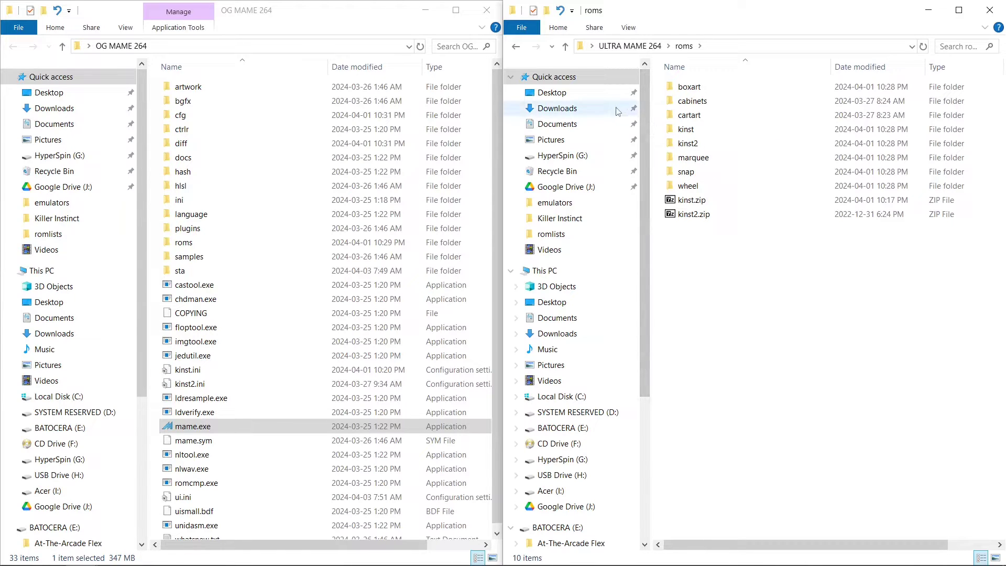
click(487, 9)
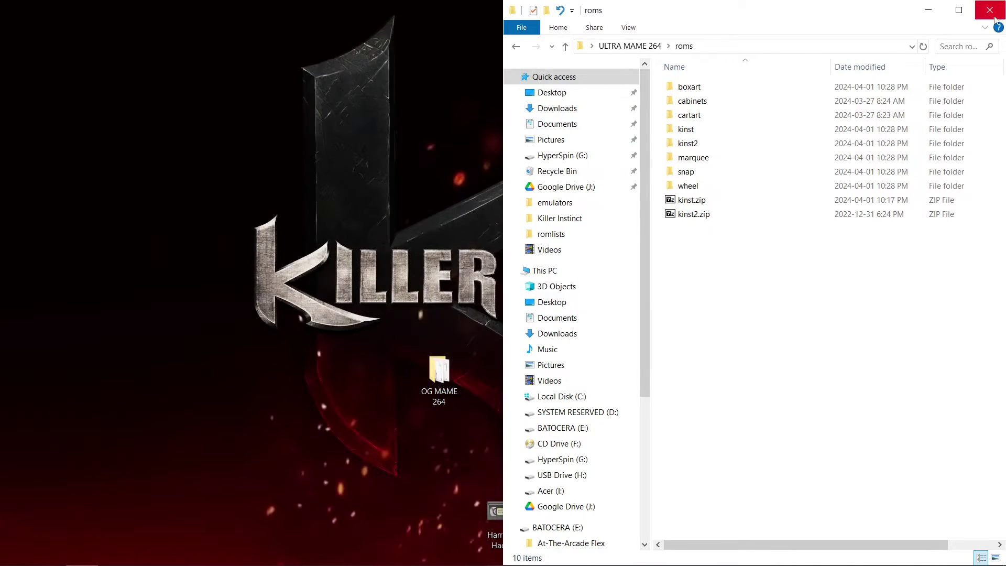
Step: Close the ULTRA MAME 264 roms window to return to the desktop
click(989, 10)
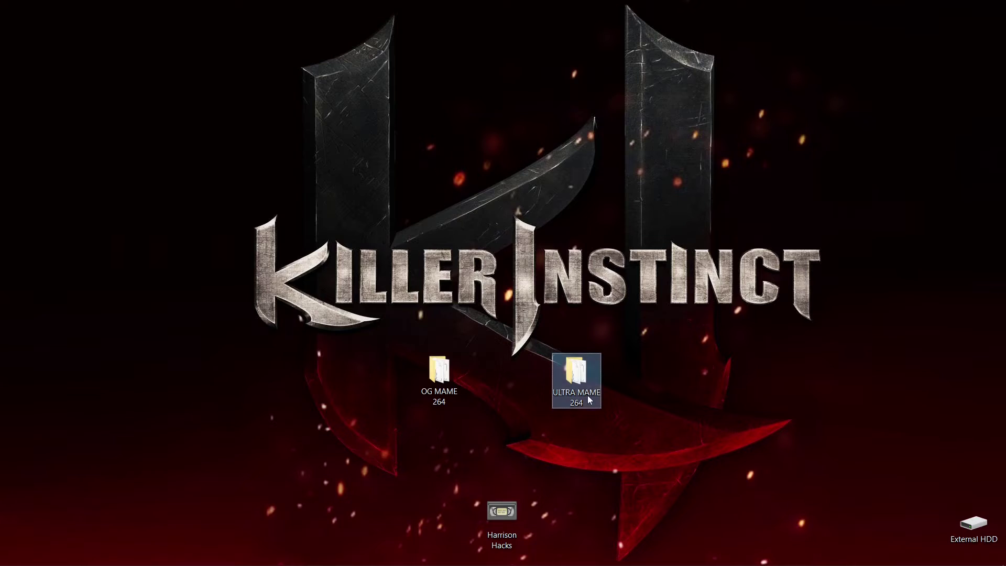
Step: Open ULTRA MAME 264 maximized and confirm sta\kinst\auto.sta is read-only in Properties
double_click(581, 379)
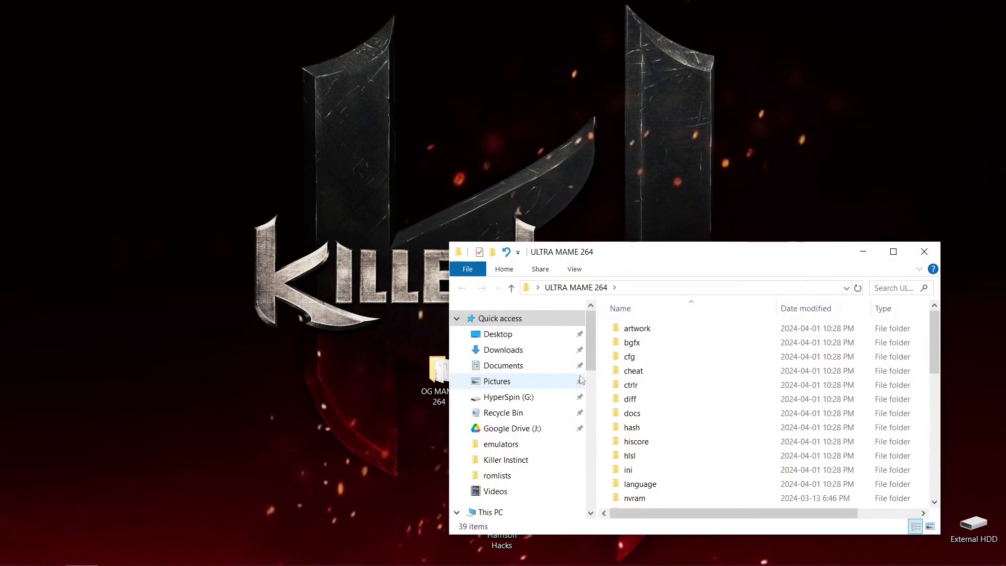
click(892, 253)
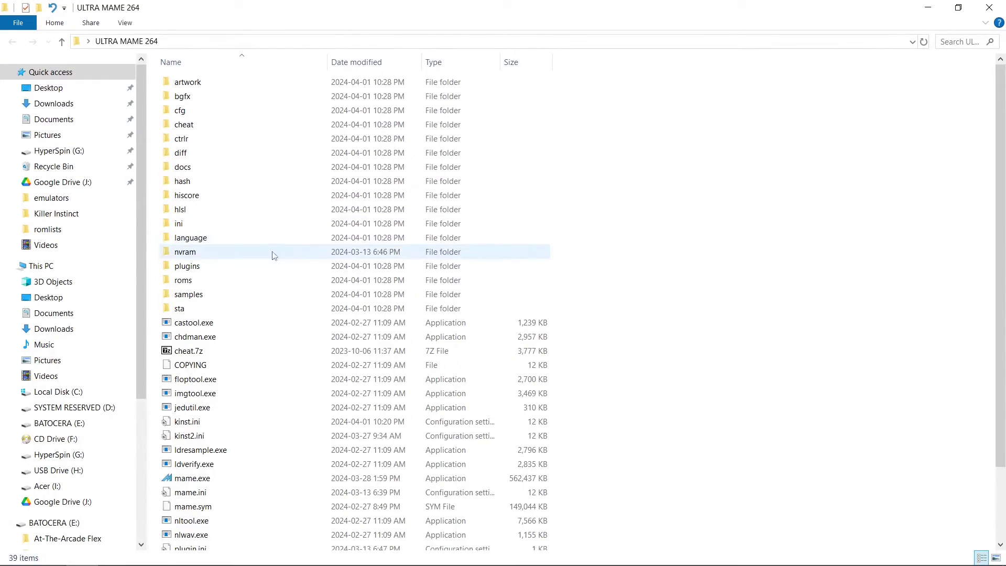
double_click(184, 309)
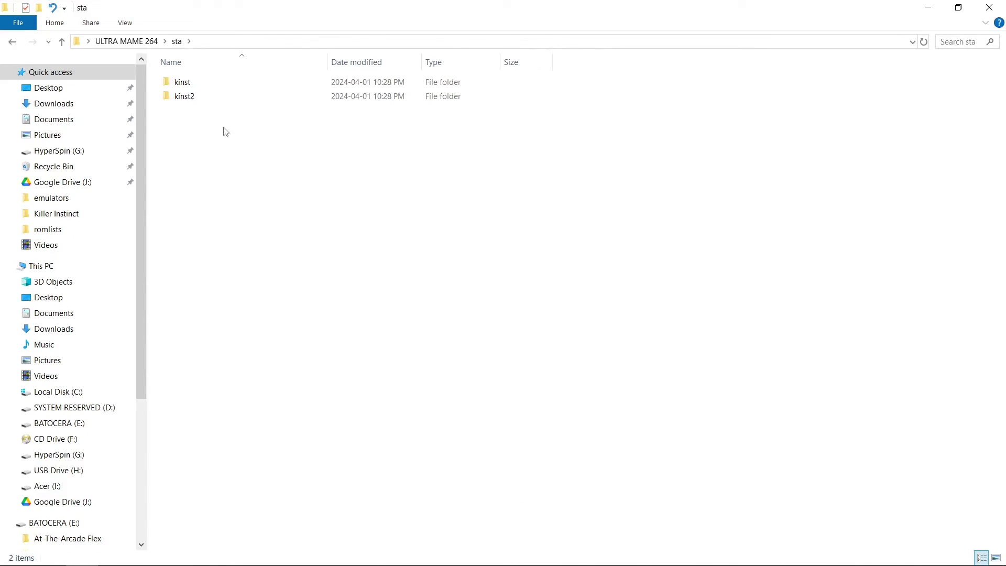
double_click(189, 88)
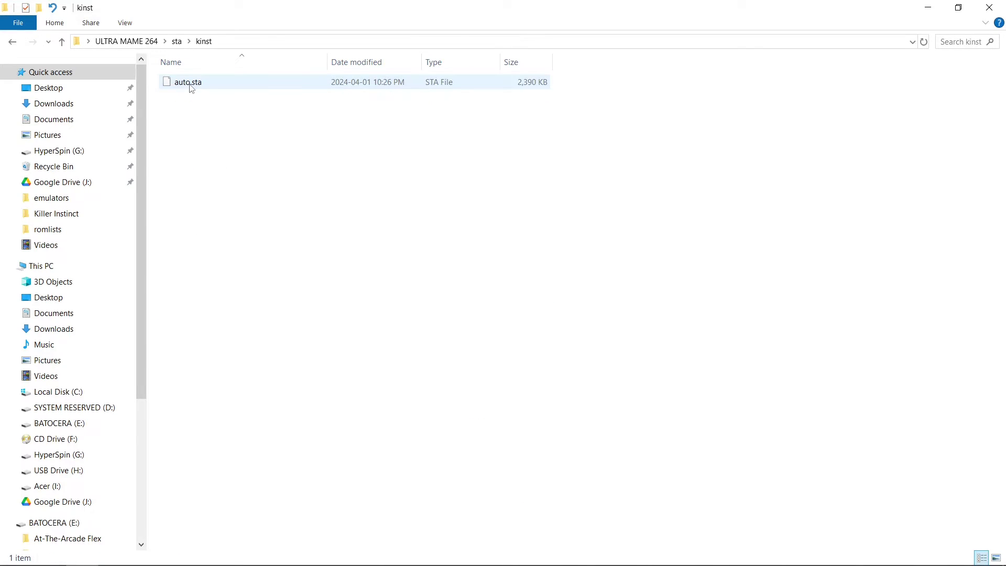
click(185, 86)
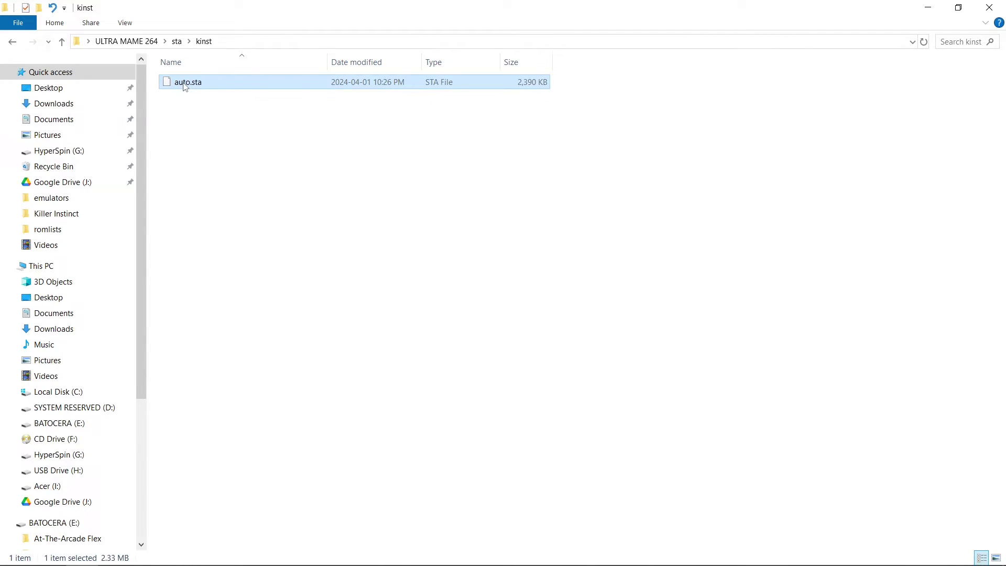
right_click(183, 83)
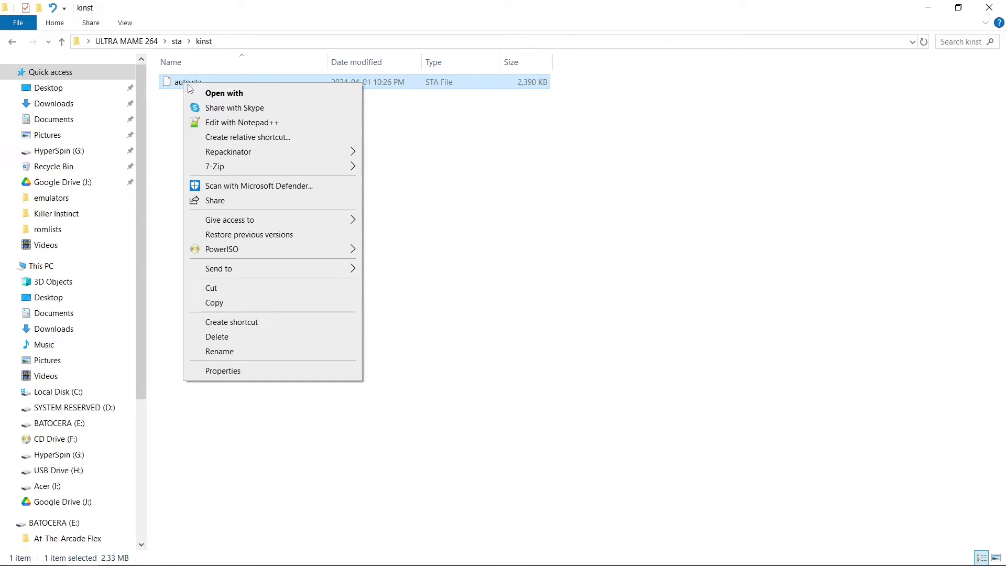
click(287, 376)
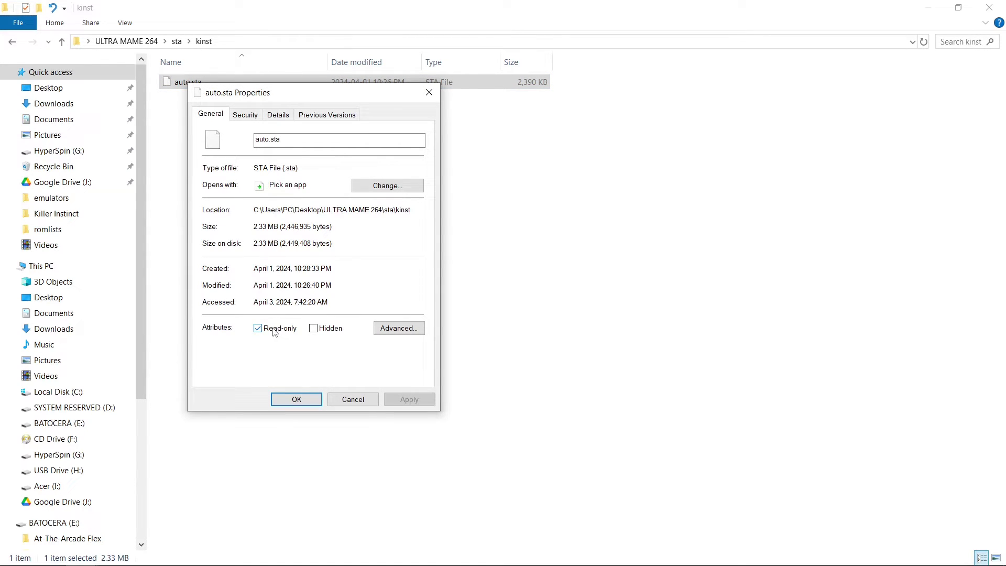
click(278, 398)
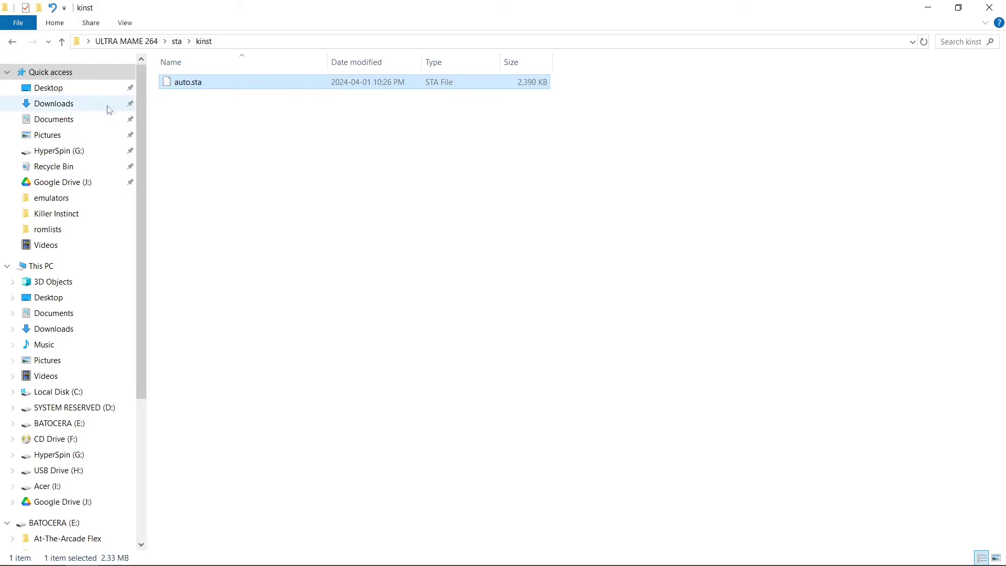
Step: Confirm sta\kinst2\auto.sta is read-only, then return to the ULTRA MAME 264 top folder
click(61, 42)
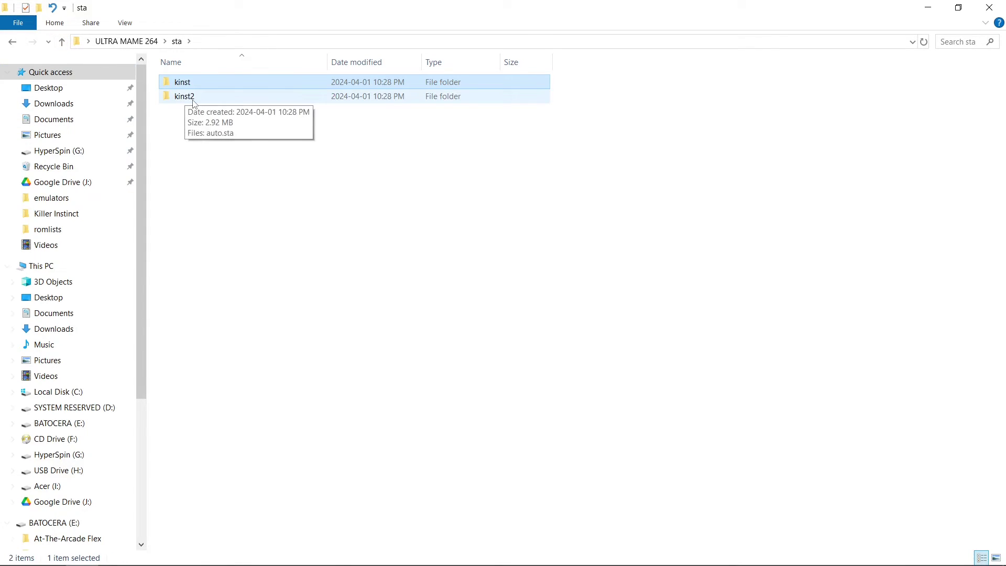
double_click(184, 96)
click(197, 80)
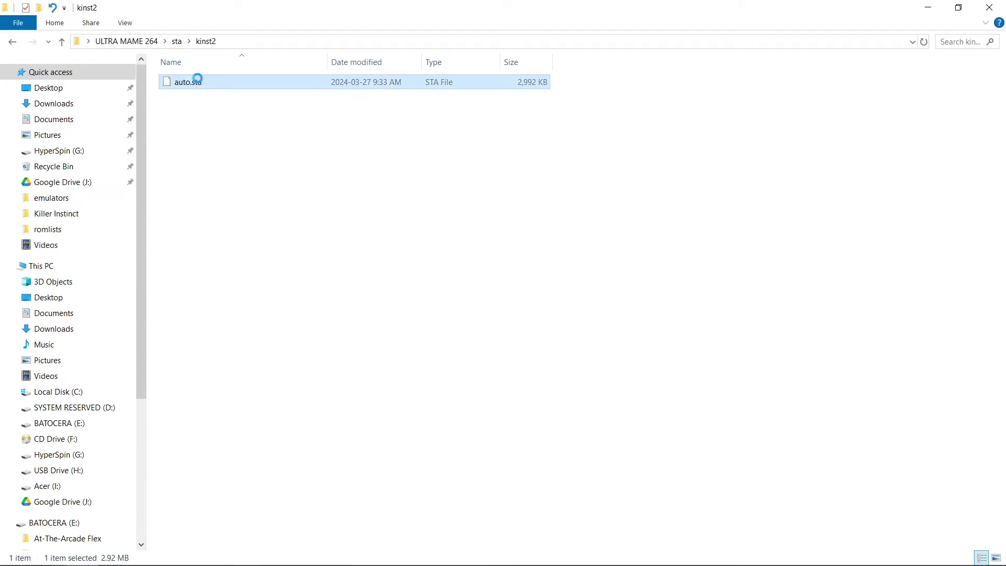
right_click(197, 80)
click(277, 371)
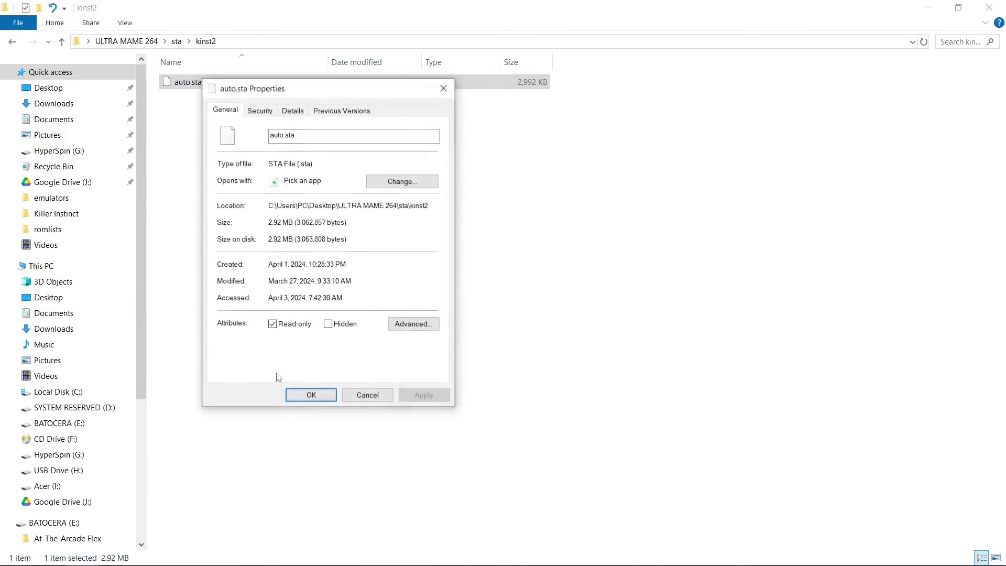
click(297, 396)
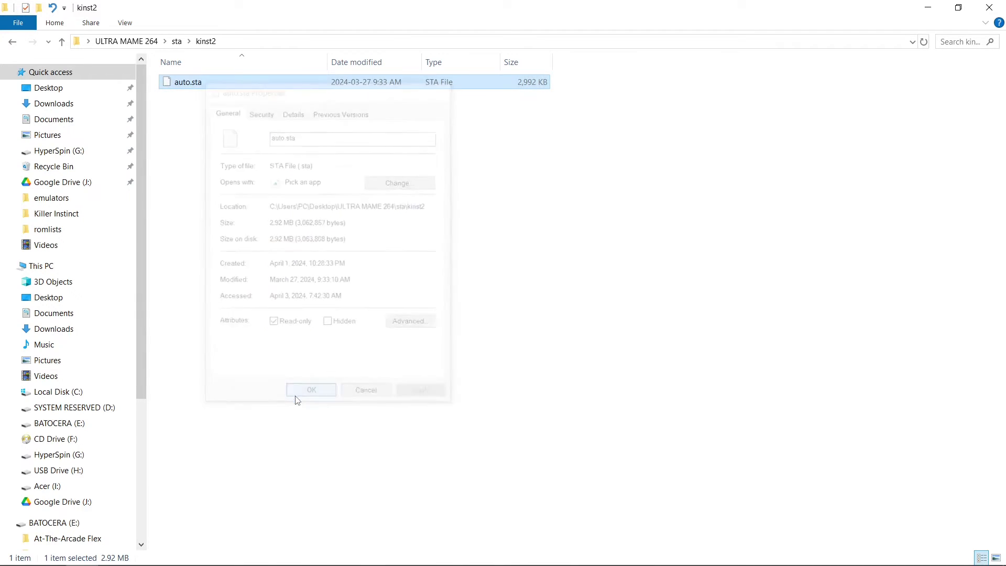
click(61, 43)
click(61, 44)
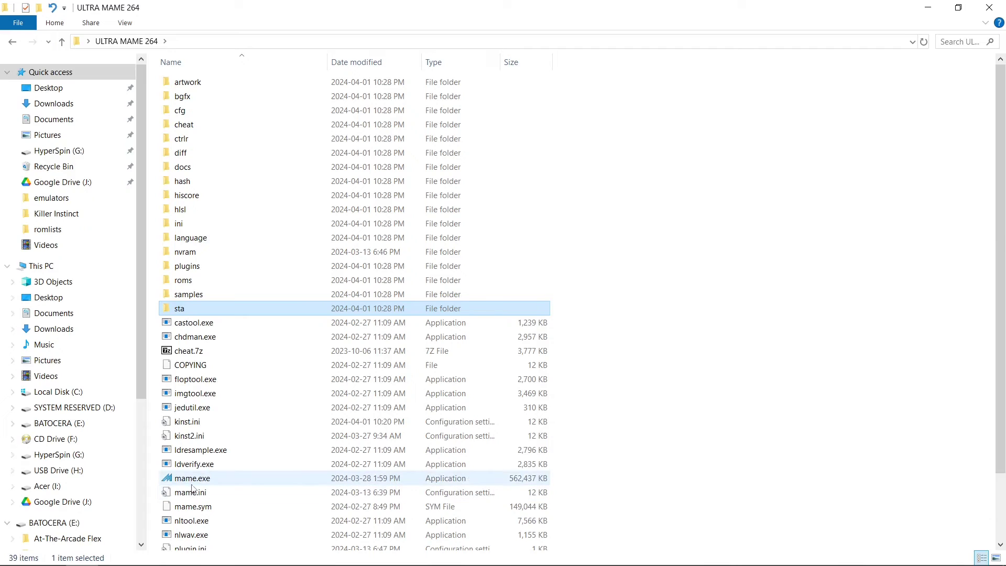
mouse_move(193, 481)
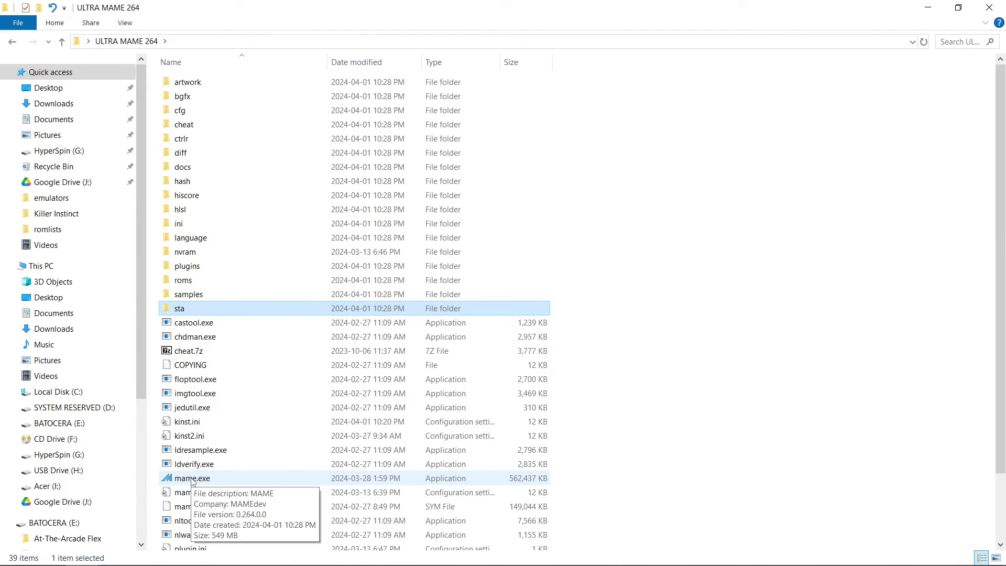